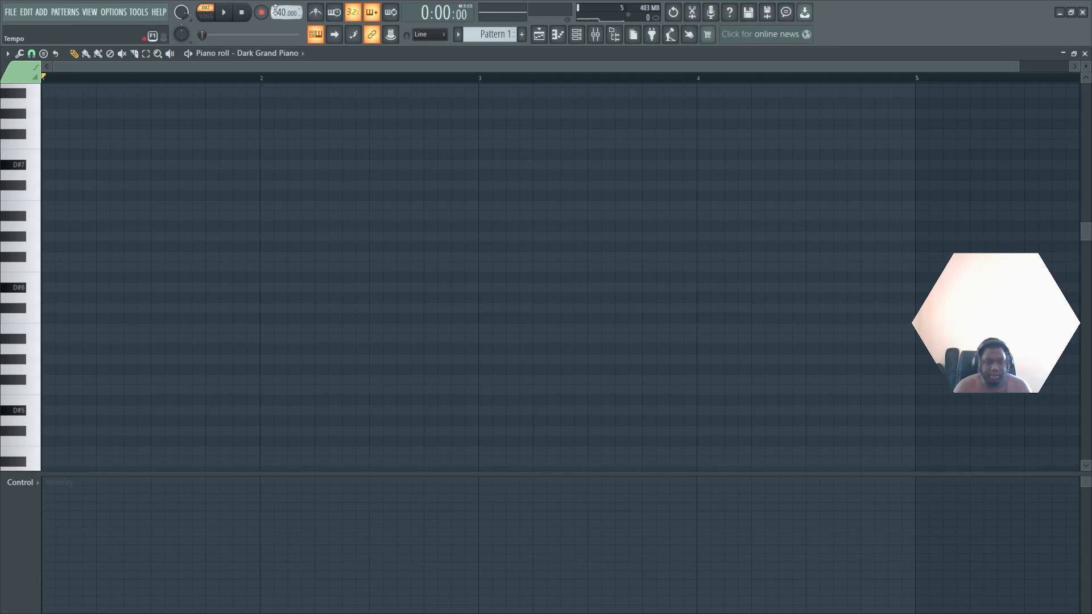
# Place one D#6 note per beat across bars 1 and 2 and one A#5 note per beat across bars 3 and 4.
pyautogui.click(396, 53)
pyautogui.moveTo(71, 286); pyautogui.dragTo(30, 286)
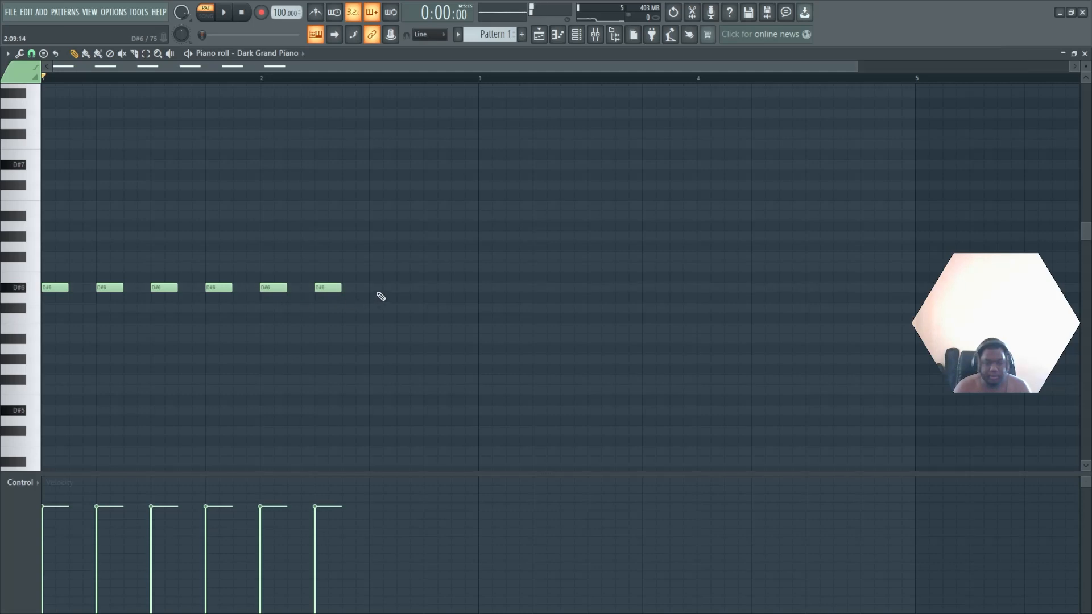
pyautogui.click(491, 338)
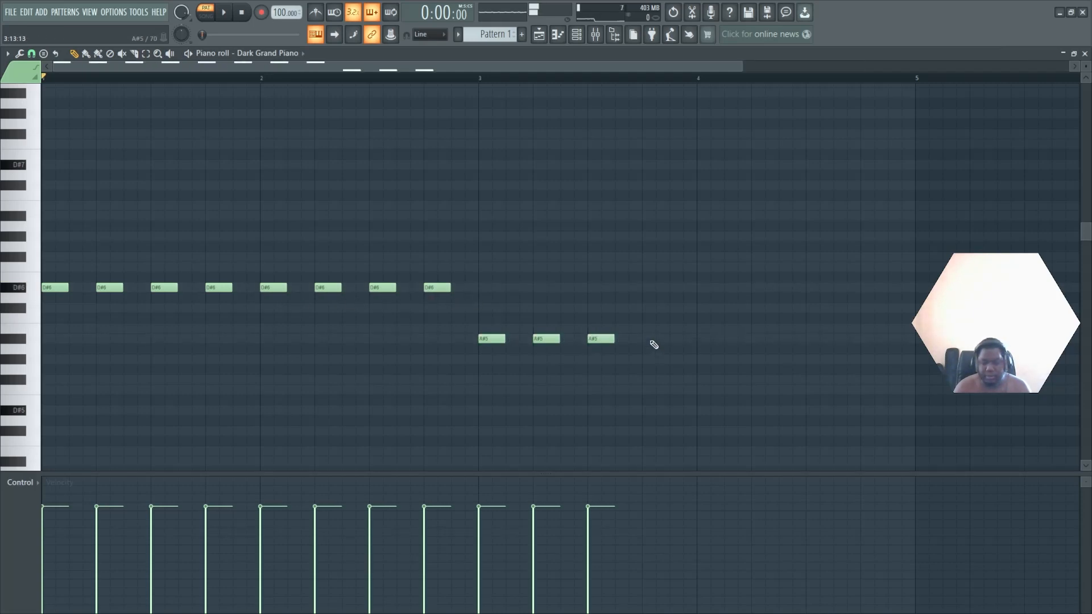
pyautogui.click(703, 341)
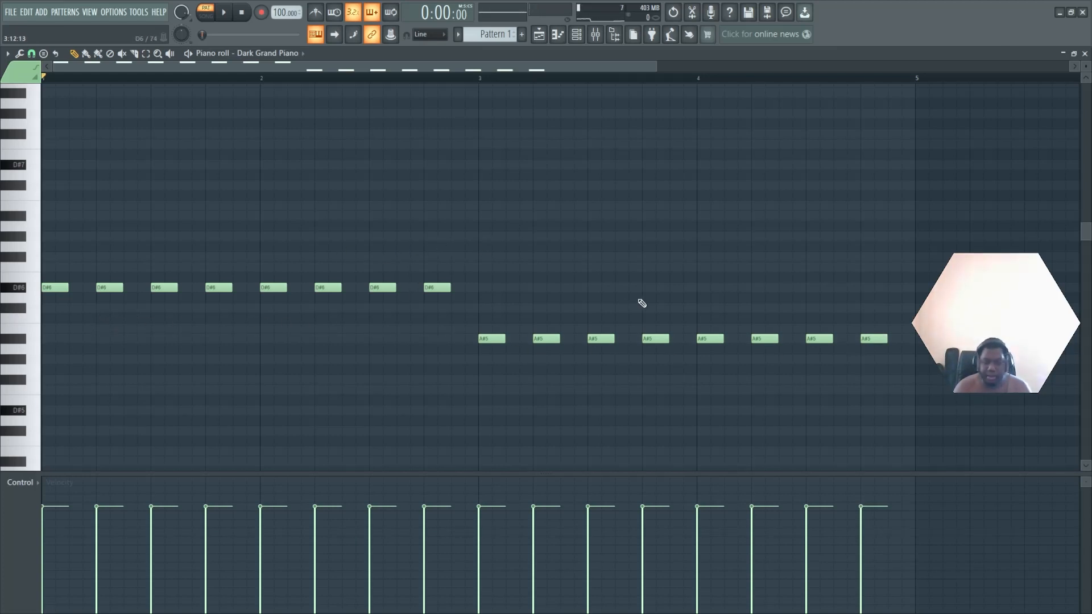
pyautogui.press('space')
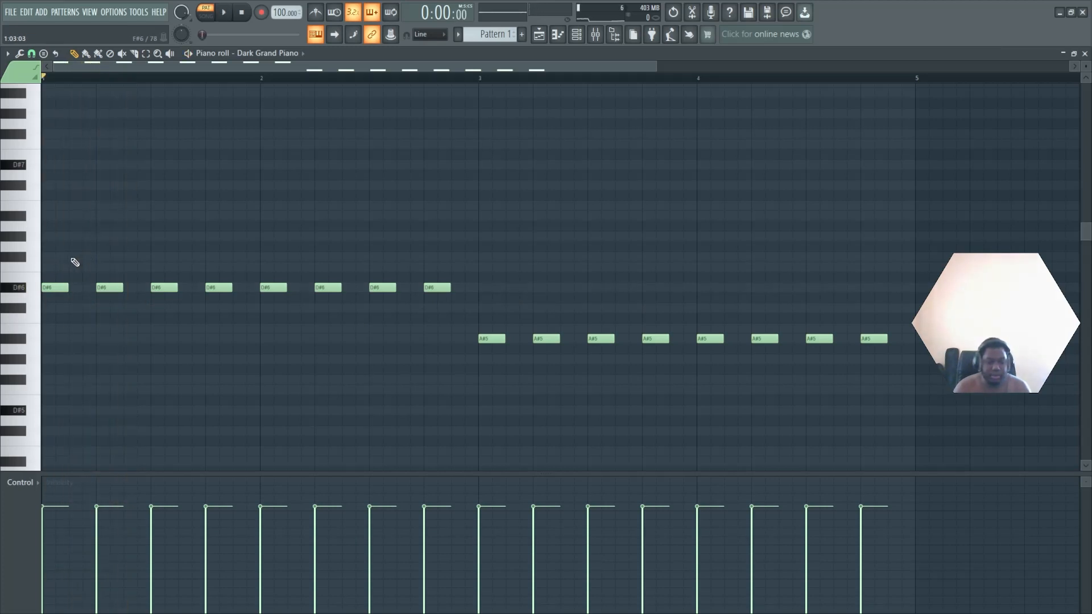
# Add F#6, G#6, A#6 and F#6 between the D#6 notes of bar 1 and copy these four notes into bar 2.
pyautogui.click(73, 257)
pyautogui.click(130, 236)
pyautogui.click(180, 215)
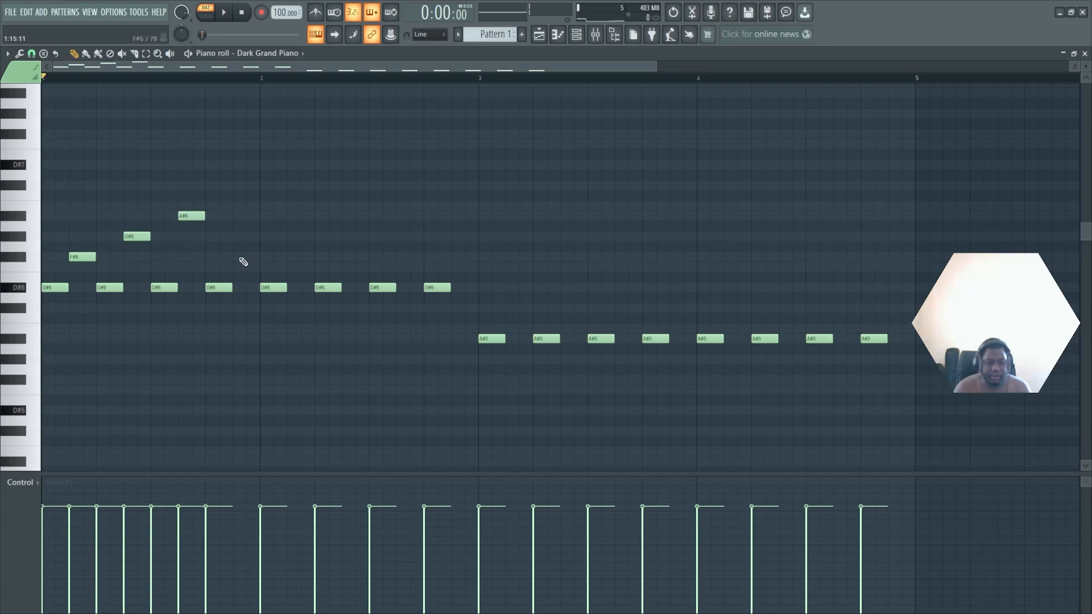
pyautogui.press('space')
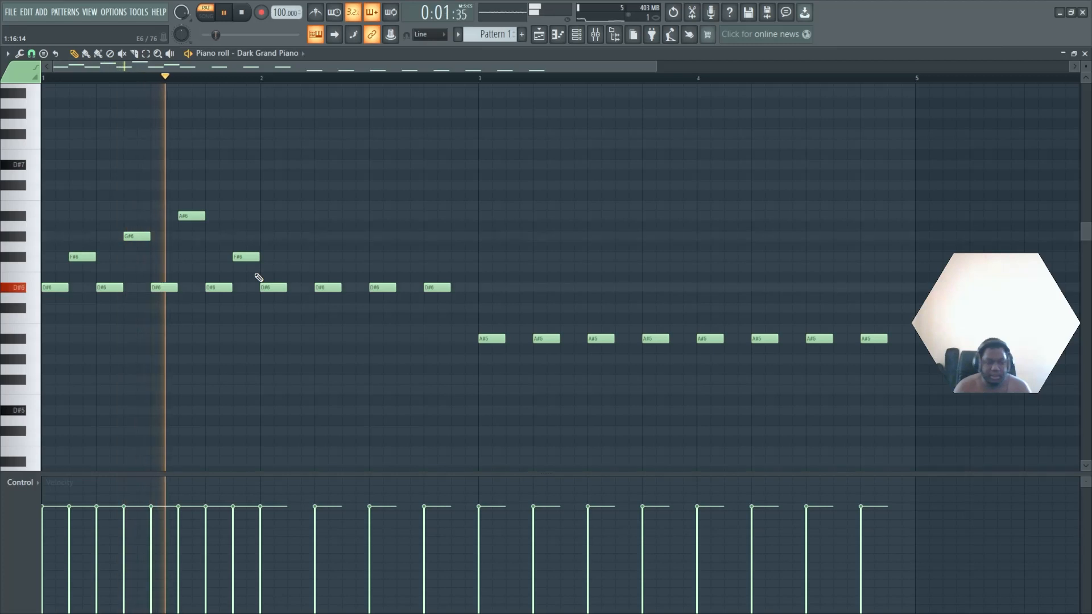
pyautogui.press('space')
pyautogui.moveTo(289, 268); pyautogui.dragTo(43, 192)
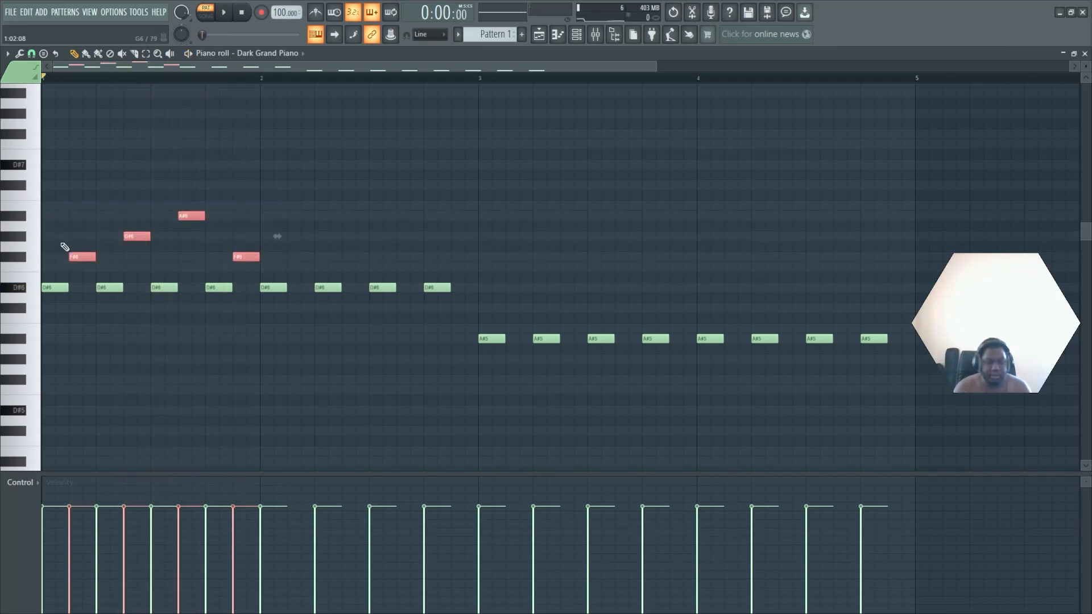
pyautogui.moveTo(75, 256); pyautogui.dragTo(293, 257)
# Add C#6, D#6, F6 and C#6 between the A#5 notes of bar 3 and copy these four notes into bar 4.
pyautogui.click(508, 308)
pyautogui.click(562, 267)
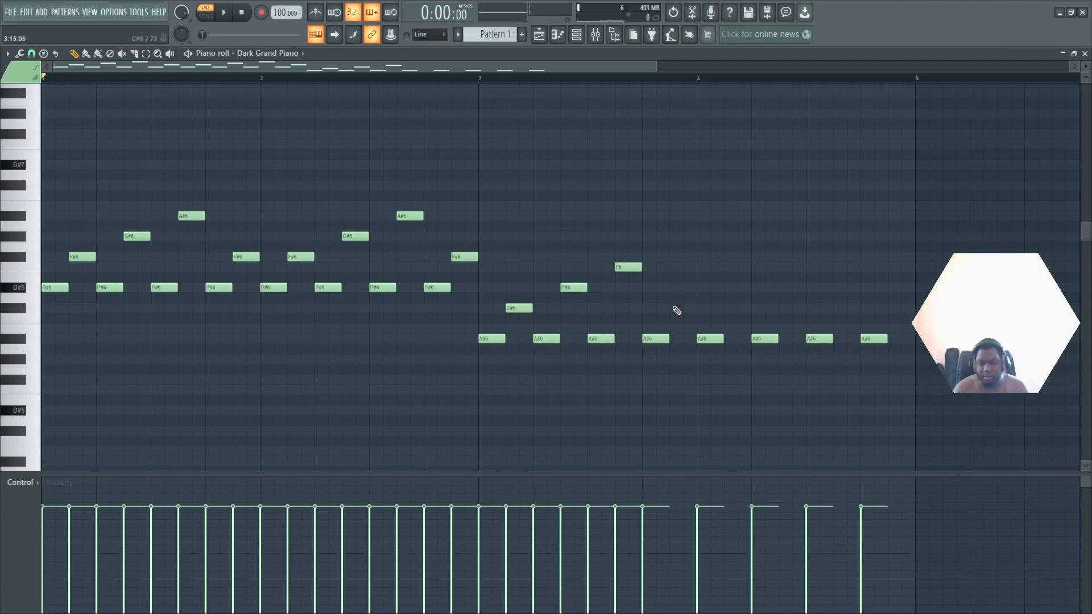
pyautogui.moveTo(725, 313)
pyautogui.mouseDown()
pyautogui.moveTo(544, 273)
pyautogui.moveTo(513, 251)
pyautogui.mouseUp()
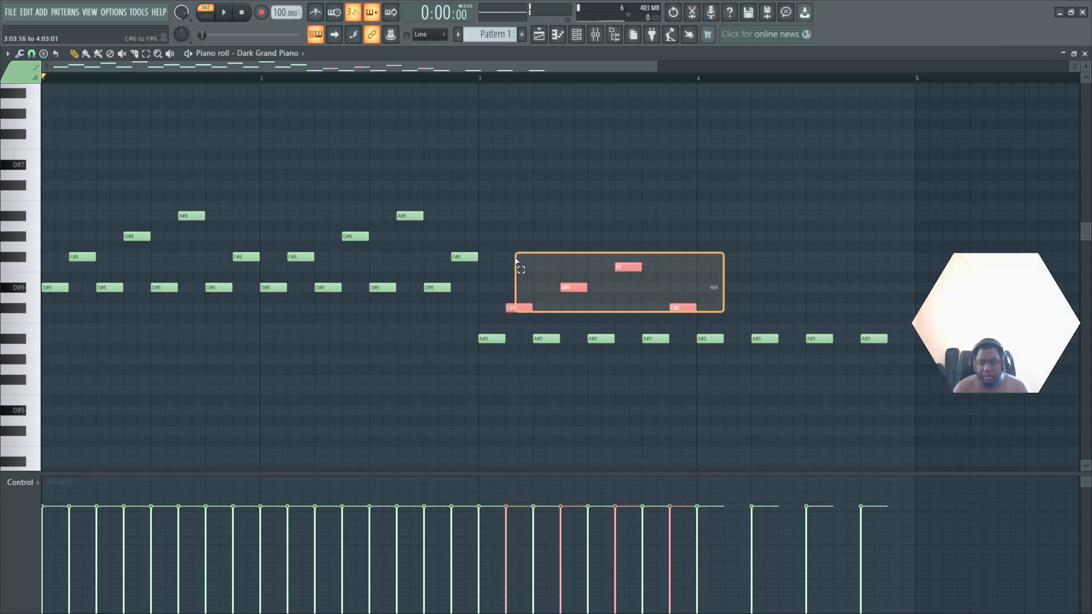
pyautogui.moveTo(520, 308); pyautogui.dragTo(736, 309)
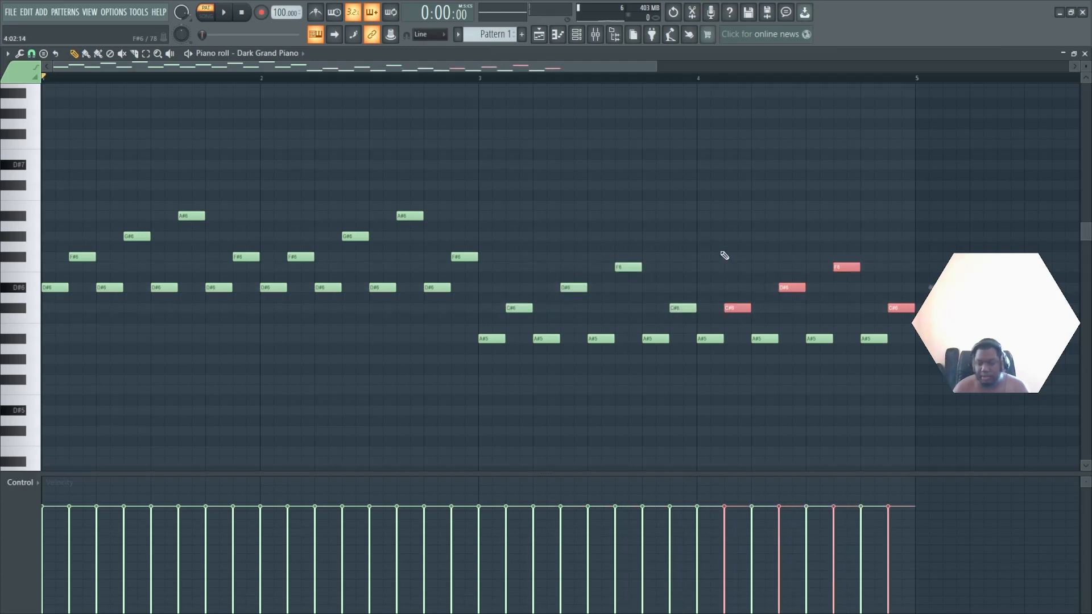
pyautogui.press('space')
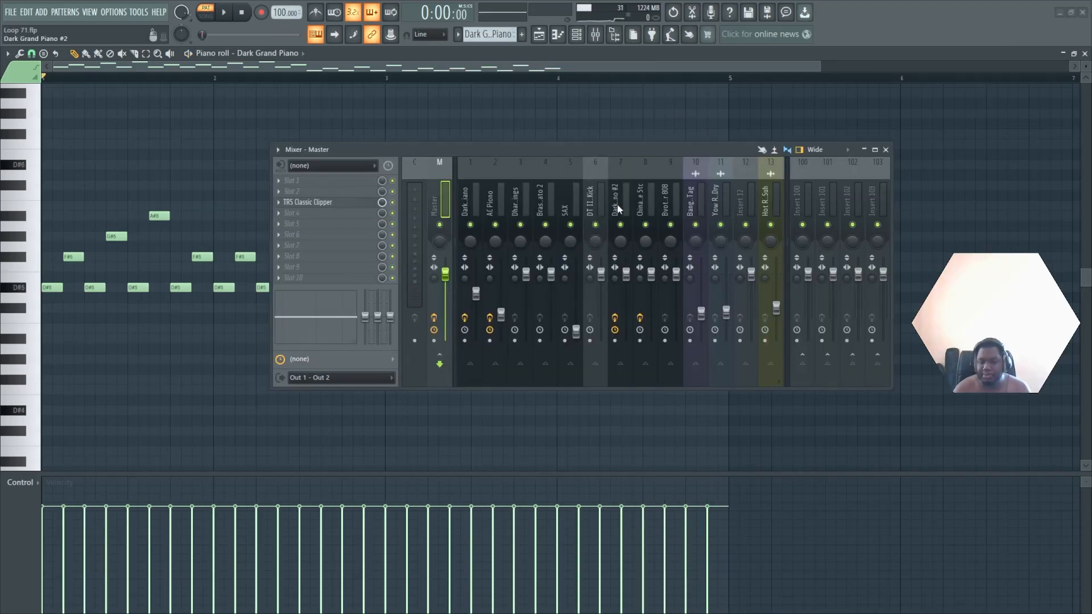
# Open the Fruity parametric EQ 2 on the Dark Grand Piano mixer track to view its curve.
pyautogui.scroll(-3, 615, 208)
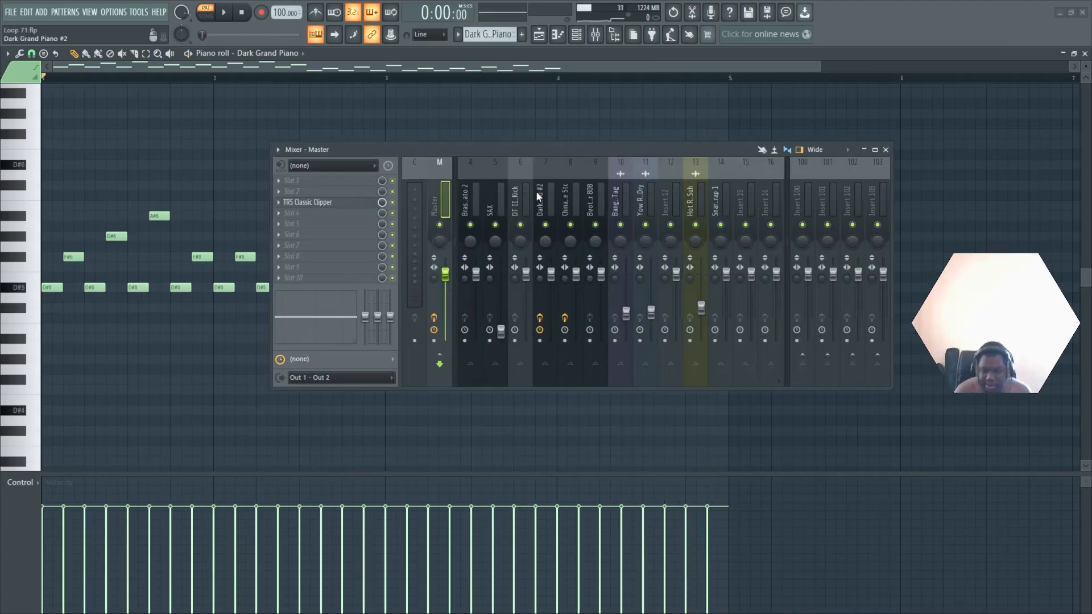
pyautogui.scroll(3, 537, 194)
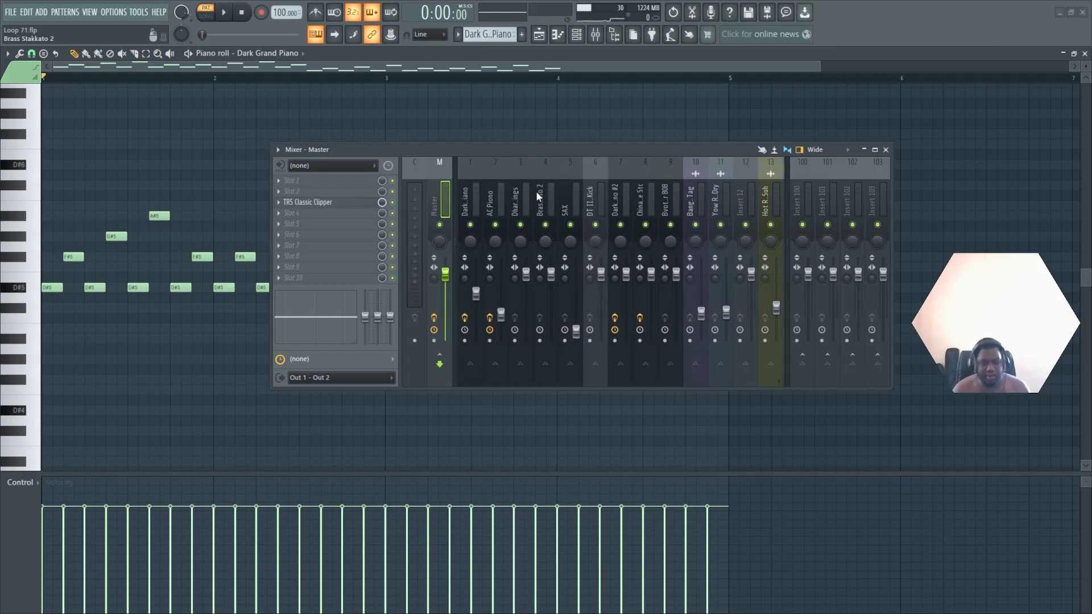
pyautogui.moveTo(453, 152); pyautogui.dragTo(486, 162)
pyautogui.click(311, 160)
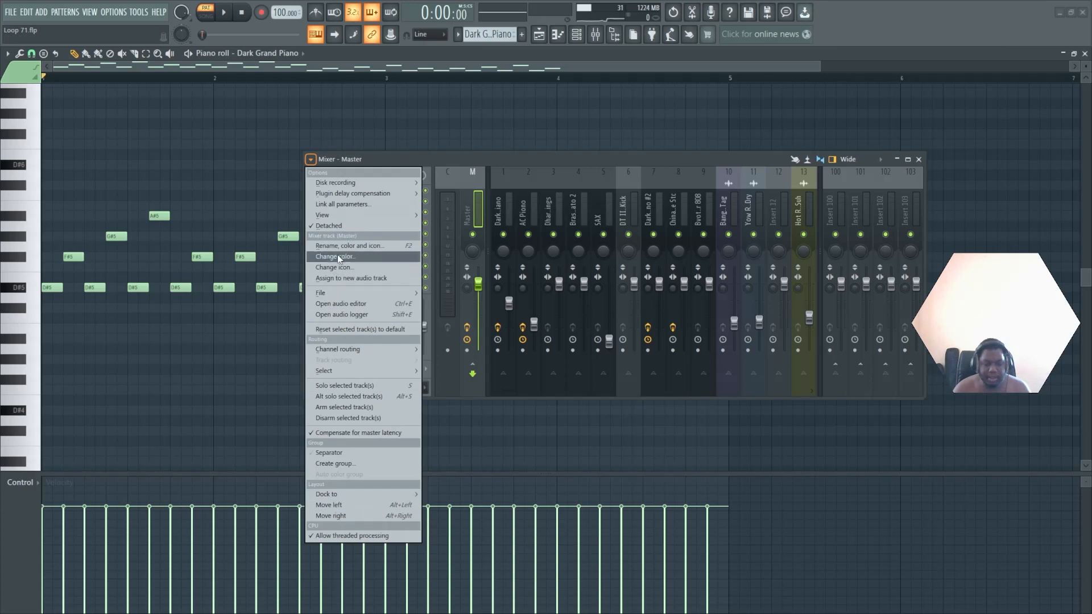
pyautogui.click(500, 219)
pyautogui.click(509, 216)
pyautogui.click(347, 201)
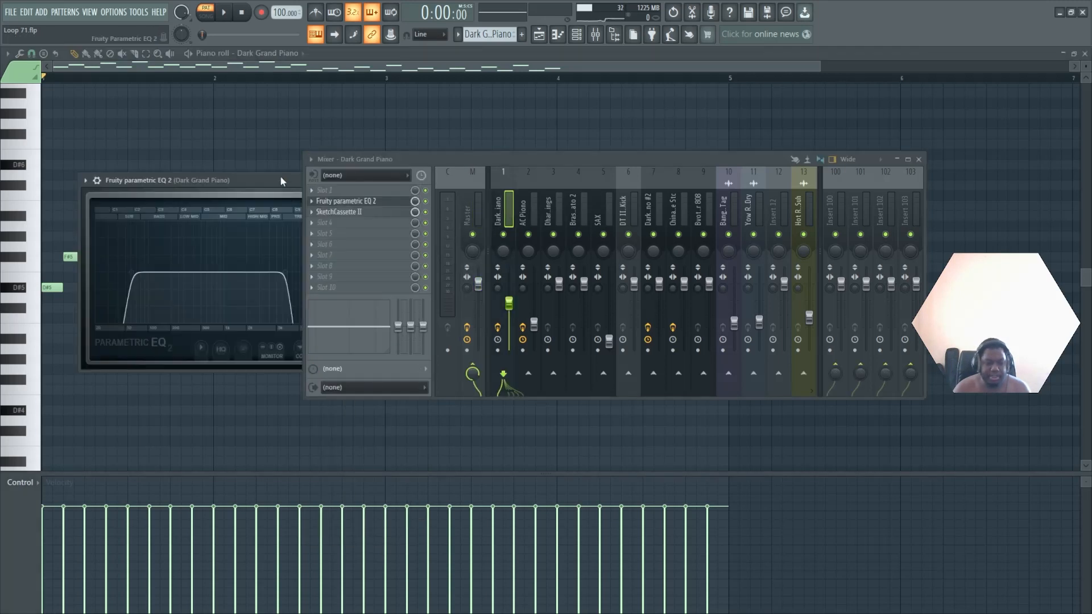
pyautogui.moveTo(281, 181); pyautogui.dragTo(233, 107)
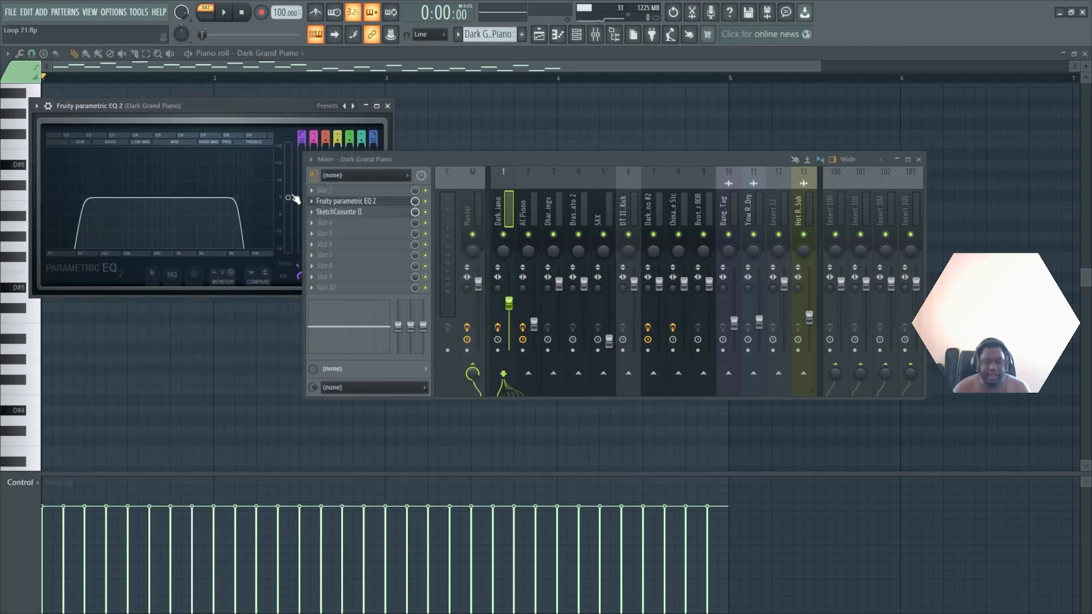
# Open SketchCassette II on the Dark Grand Piano mixer track and play the pattern through the effects.
pyautogui.click(362, 215)
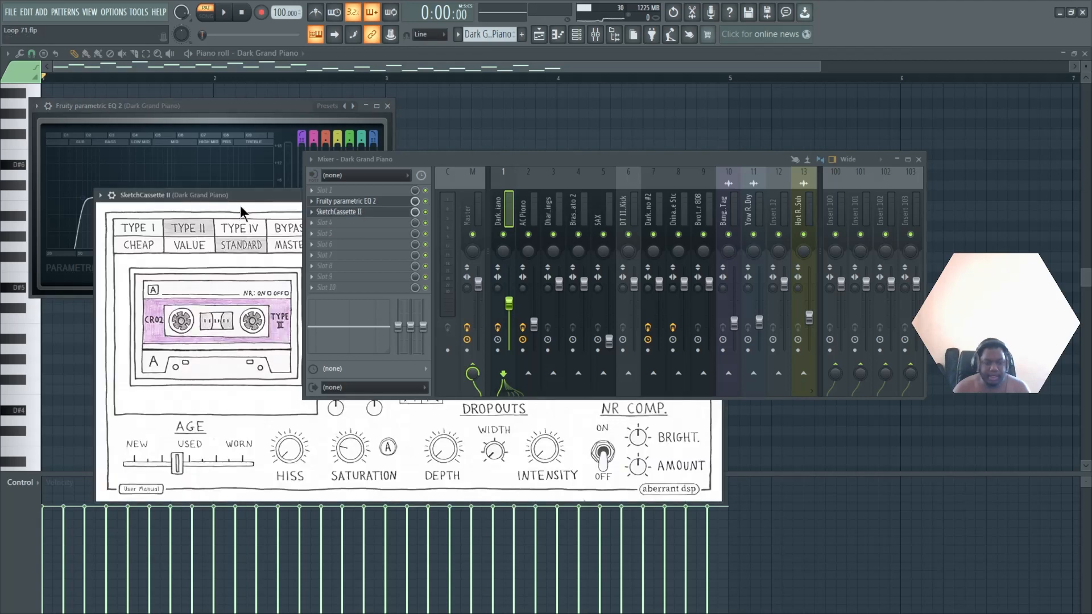
pyautogui.moveTo(438, 161); pyautogui.dragTo(573, 142)
pyautogui.moveTo(370, 202); pyautogui.dragTo(292, 194)
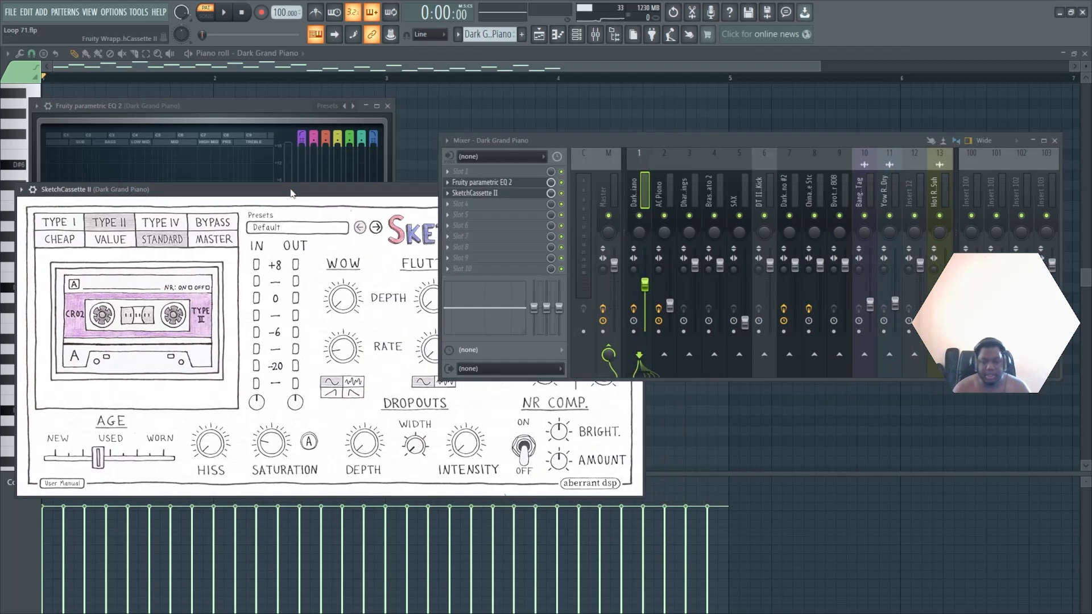
pyautogui.click(225, 12)
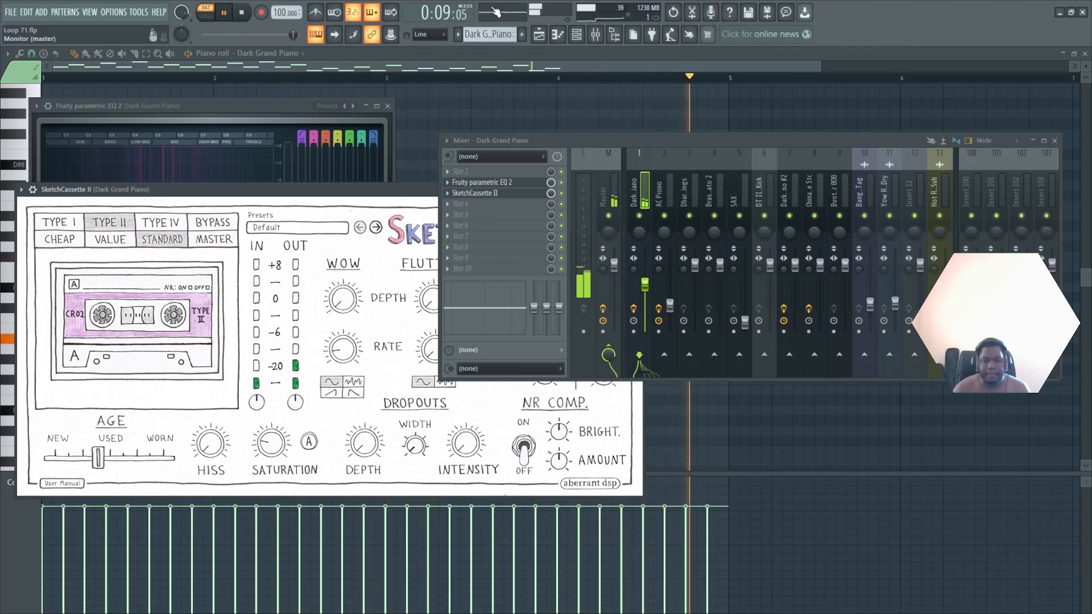
pyautogui.press('space')
# Switch to the Roland U110 pattern and open the instrument of the AC Piono channel.
pyautogui.click(458, 35)
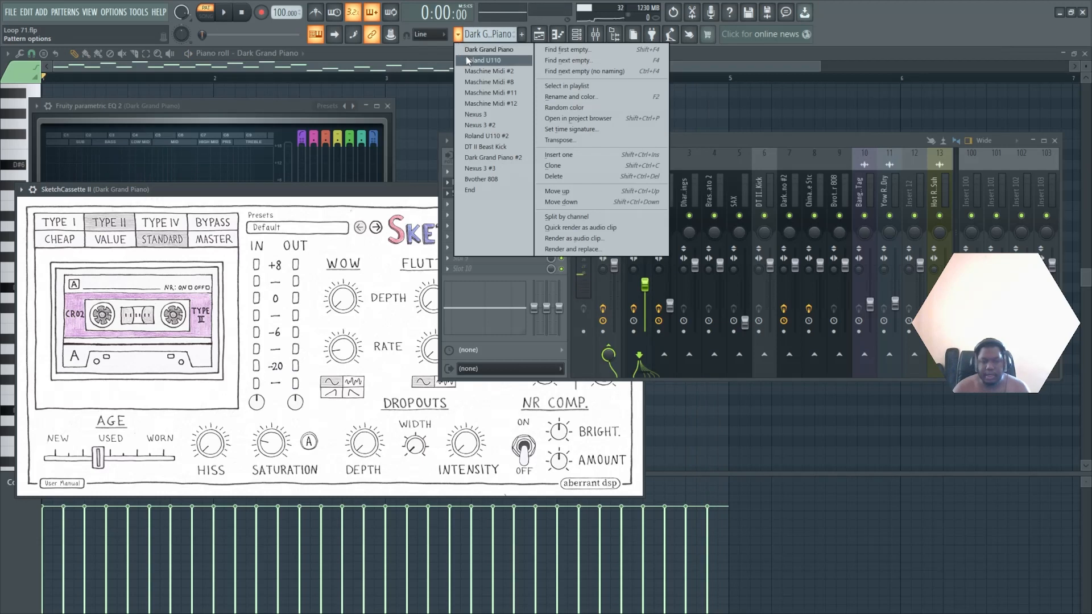
pyautogui.click(468, 61)
pyautogui.moveTo(383, 191); pyautogui.dragTo(164, 162)
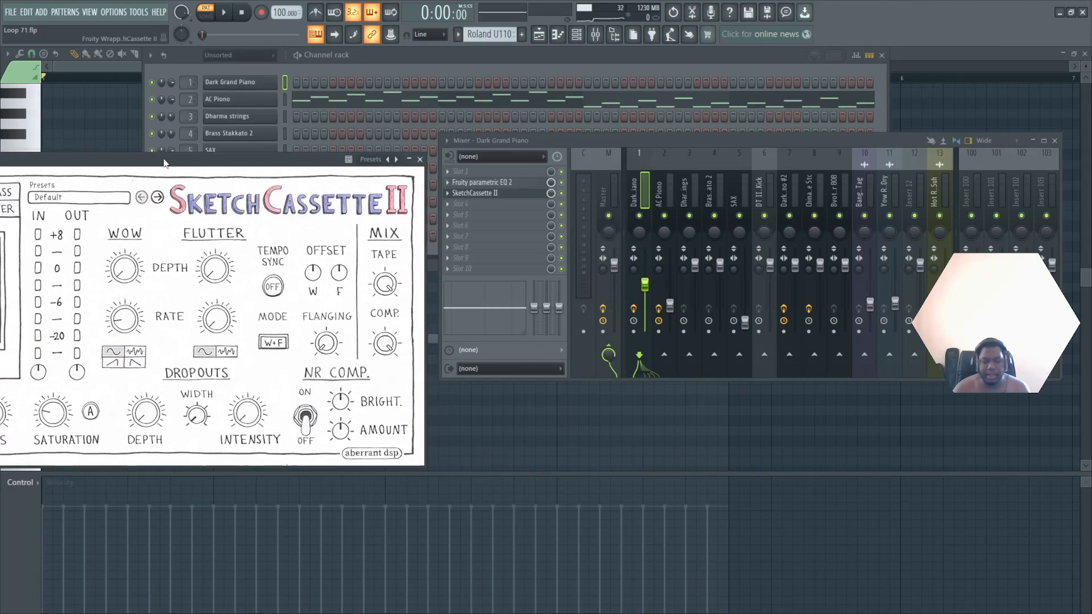
pyautogui.click(421, 161)
pyautogui.click(275, 98)
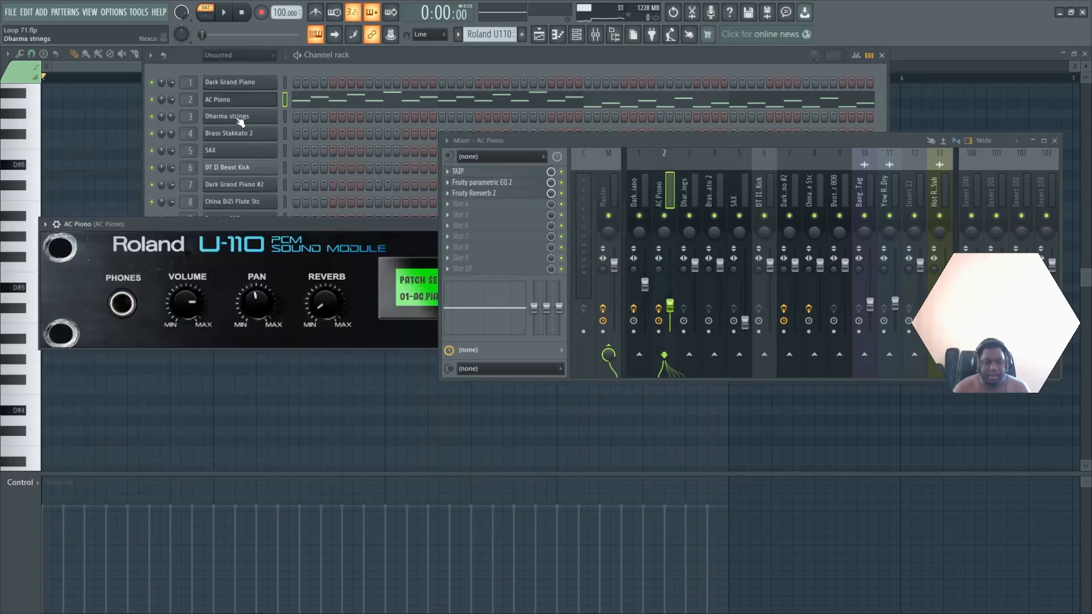
# Open TAIP, Fruity parametric EQ 2 and Fruity Reeverb 2 on the AC Piono mixer track and play the pattern.
pyautogui.moveTo(510, 141); pyautogui.dragTo(470, 384)
pyautogui.click(421, 415)
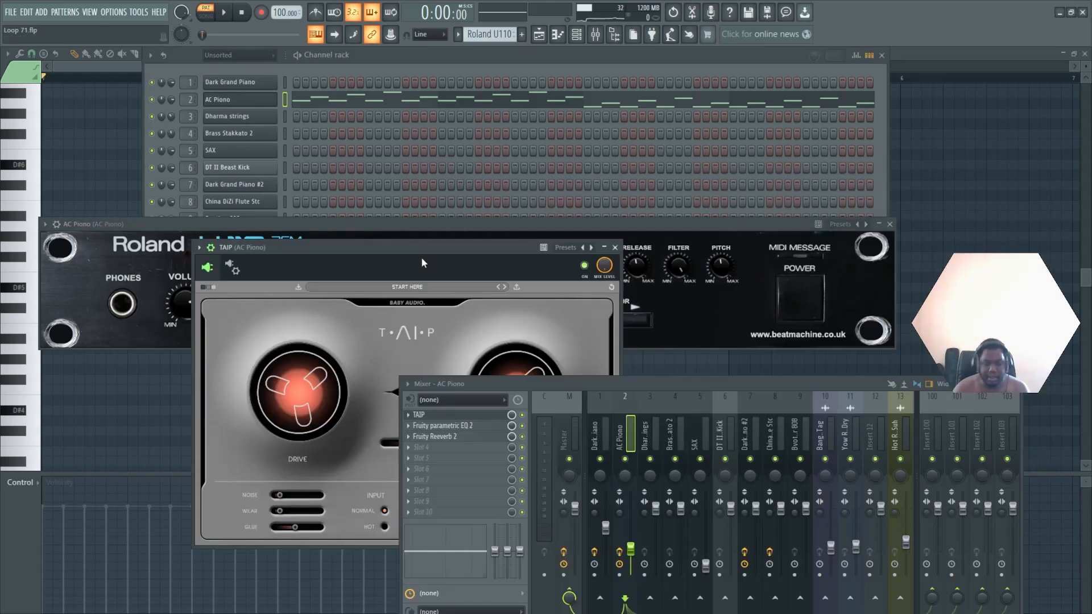
pyautogui.moveTo(422, 249); pyautogui.dragTo(354, 74)
pyautogui.click(444, 425)
pyautogui.click(446, 437)
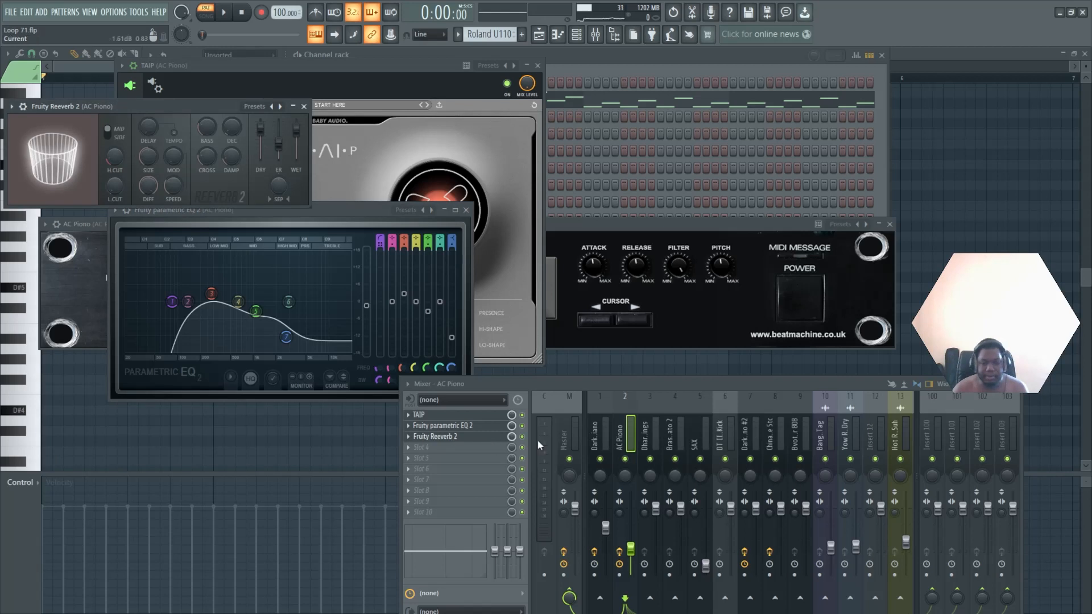
pyautogui.click(226, 20)
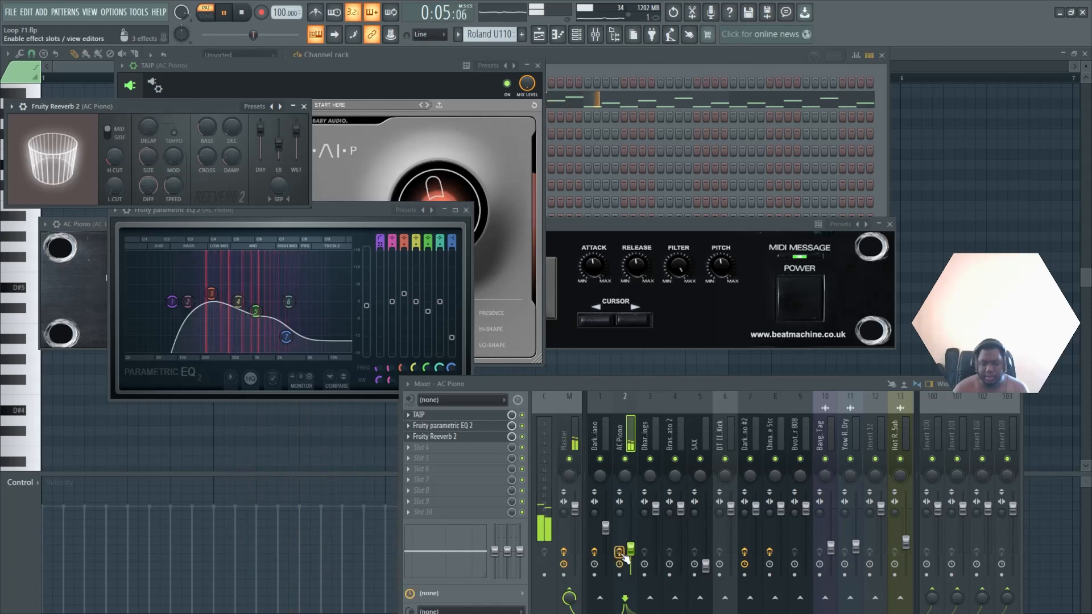
pyautogui.press('space')
# Switch to the Maschine Midi #2 pattern and play it with its piano roll in view.
pyautogui.moveTo(697, 386); pyautogui.dragTo(657, 248)
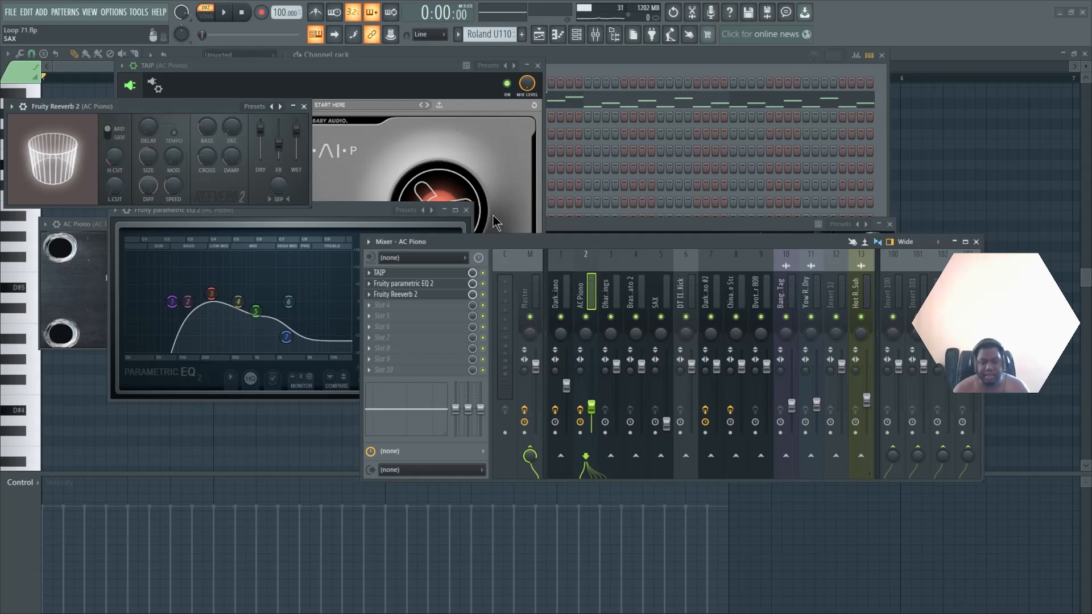
pyautogui.click(467, 210)
pyautogui.click(458, 35)
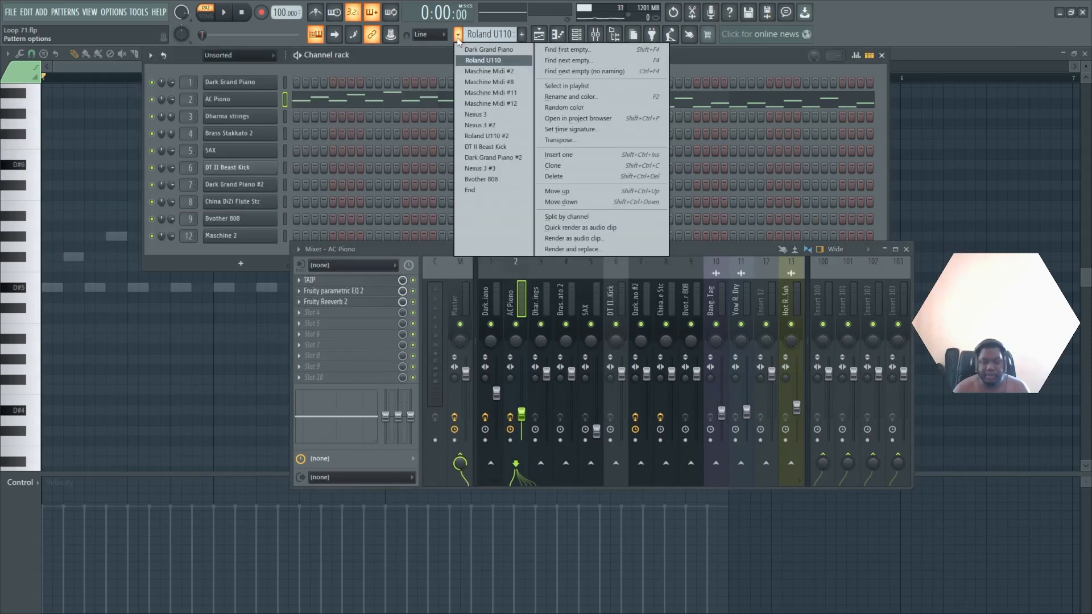
pyautogui.click(474, 72)
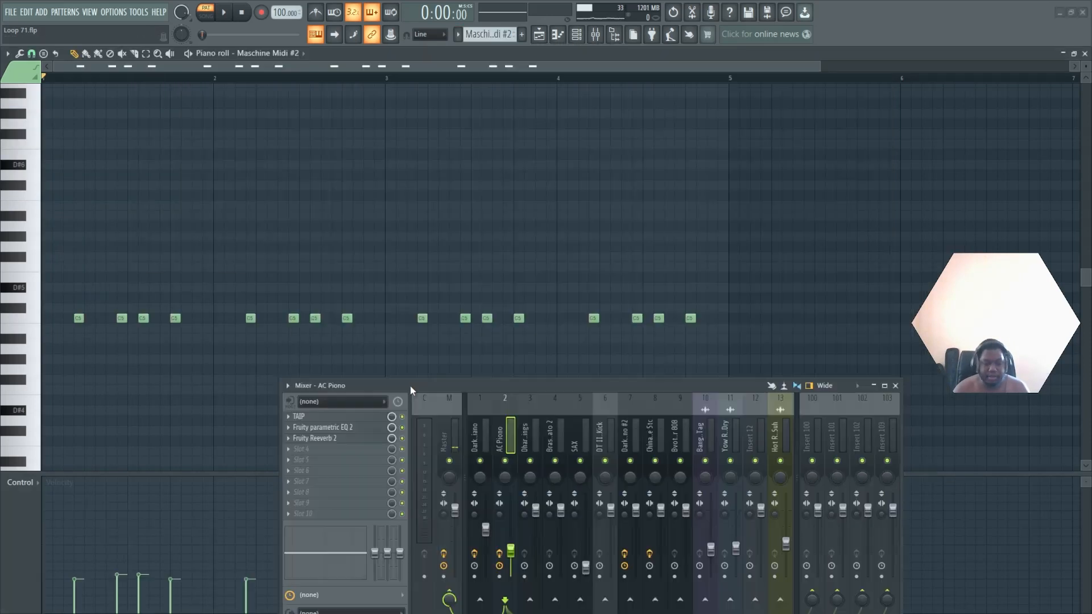
pyautogui.moveTo(410, 384)
pyautogui.mouseDown()
pyautogui.moveTo(455, 352)
pyautogui.moveTo(402, 368)
pyautogui.mouseUp()
pyautogui.press('space')
pyautogui.press('space')
# Switch to the Maschine Midi #8 pattern and play it.
pyautogui.moveTo(447, 370); pyautogui.dragTo(446, 360)
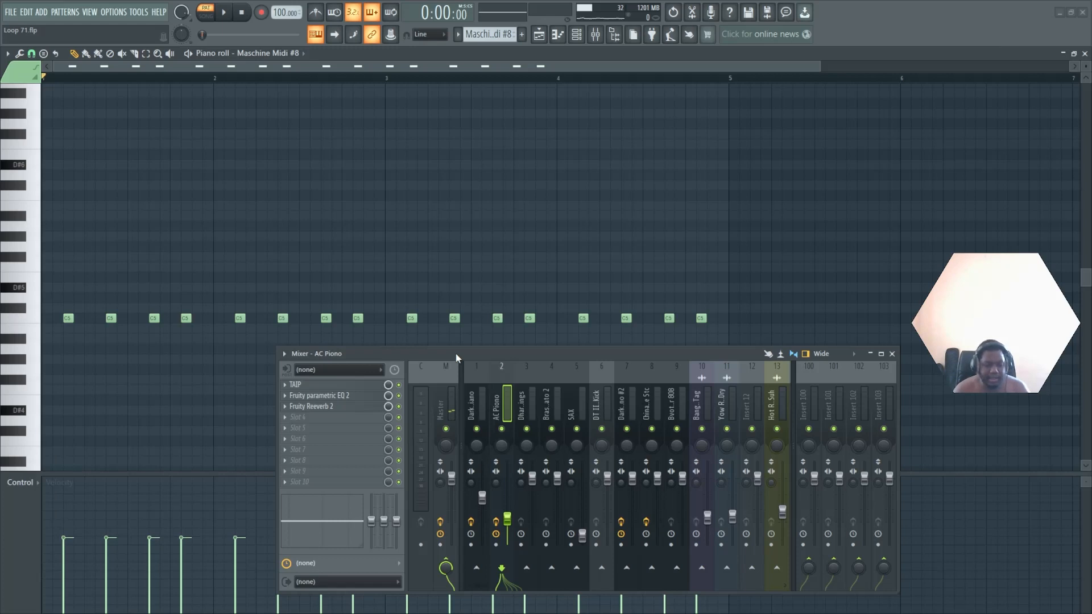
pyautogui.press('space')
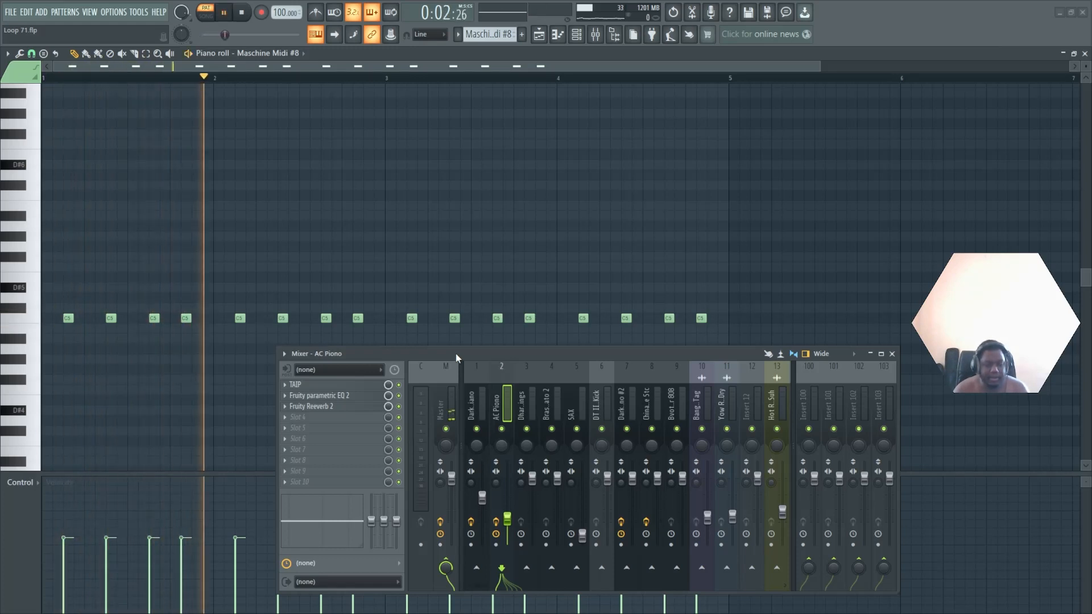
pyautogui.press('space')
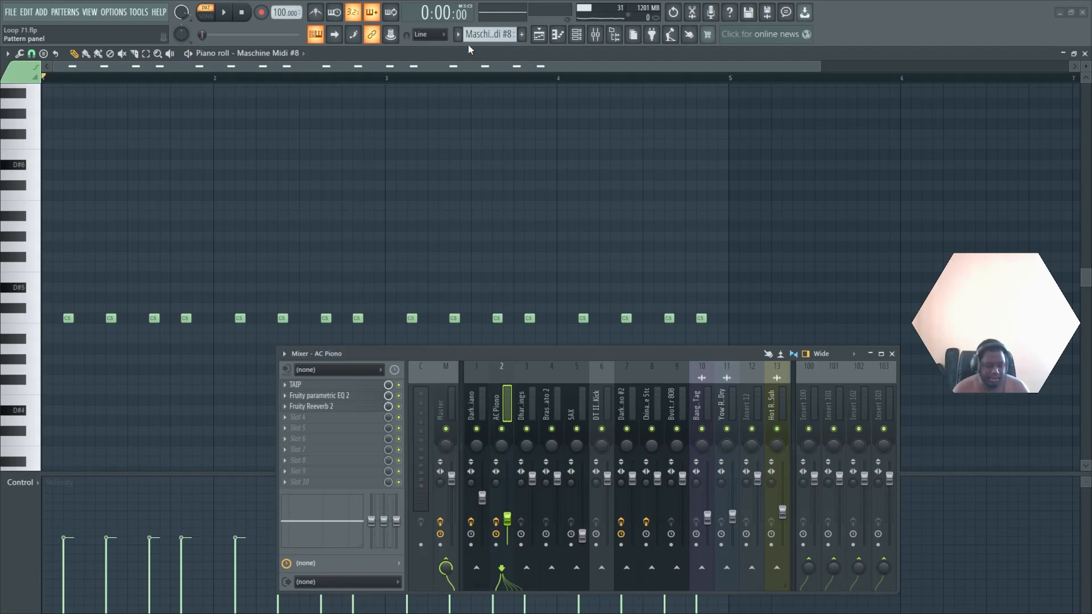
pyautogui.click(458, 35)
pyautogui.click(434, 58)
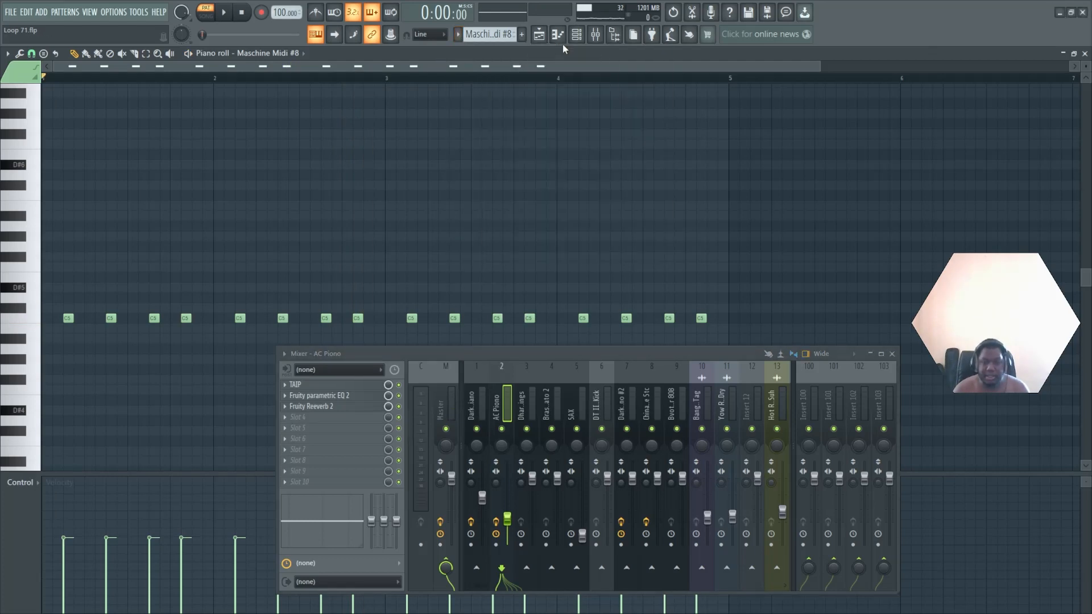
# Open the Maschine Midi #12 channel's piano roll and play its pattern.
pyautogui.rightClick(558, 36)
pyautogui.click(283, 252)
pyautogui.press('space')
pyautogui.press('space')
pyautogui.click(576, 34)
pyautogui.rightClick(264, 266)
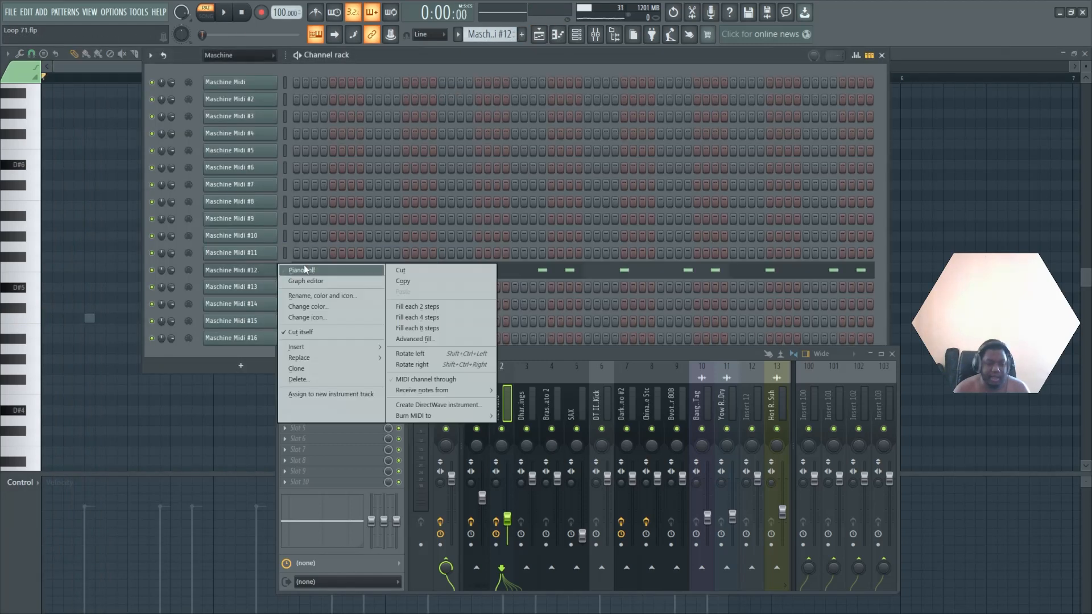
pyautogui.click(308, 267)
pyautogui.press('space')
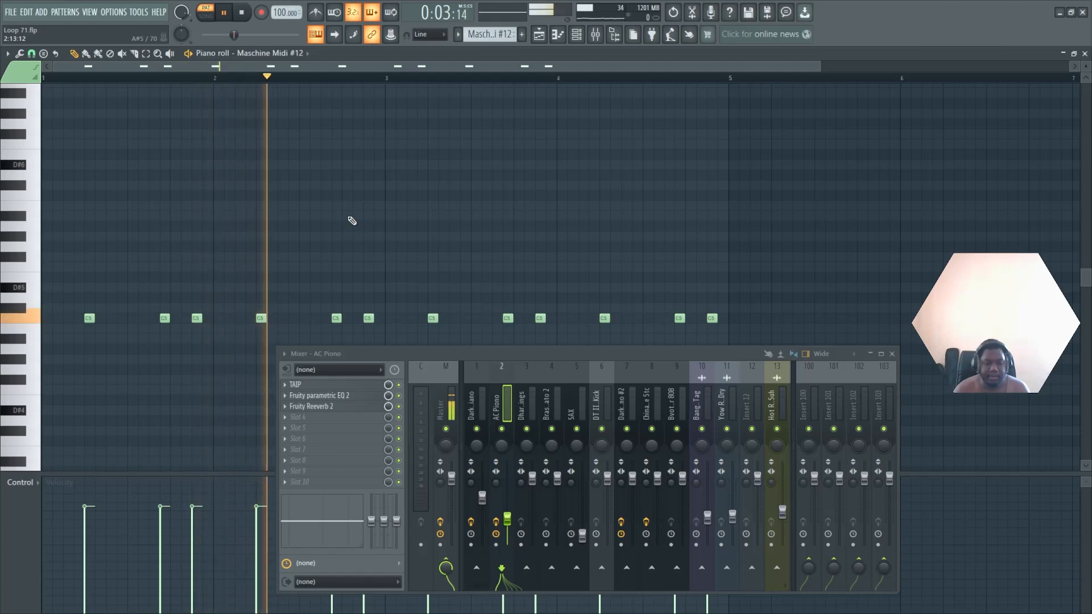
# Play the DT II Beast Kick pattern with the channel rack in view and the Nexus 3 pattern with its Dharma strings notes.
pyautogui.press('F6')
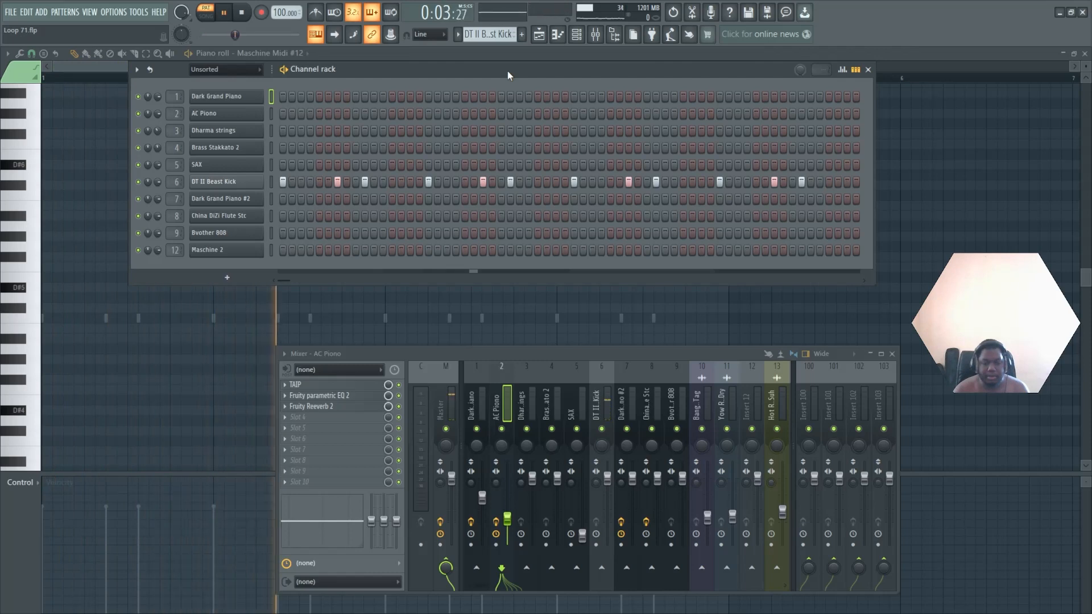
pyautogui.press('space')
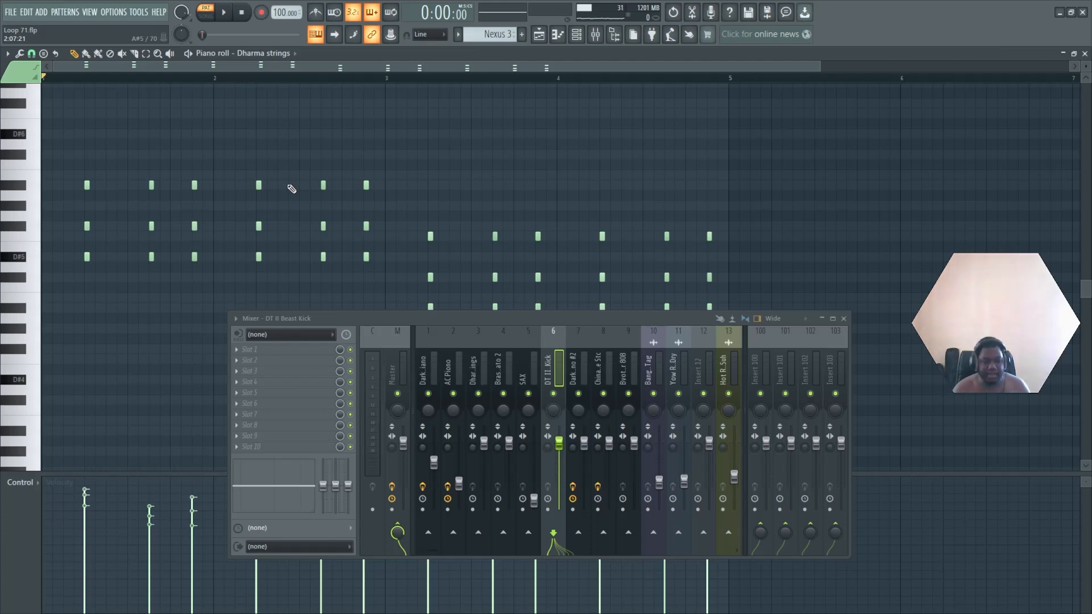
pyautogui.press('space')
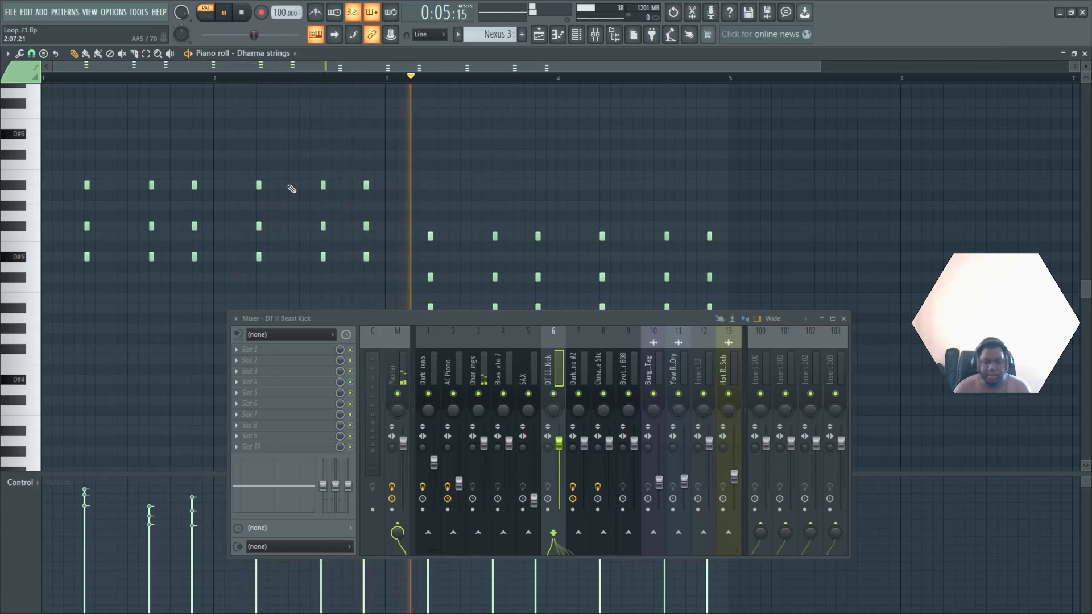
pyautogui.press('space')
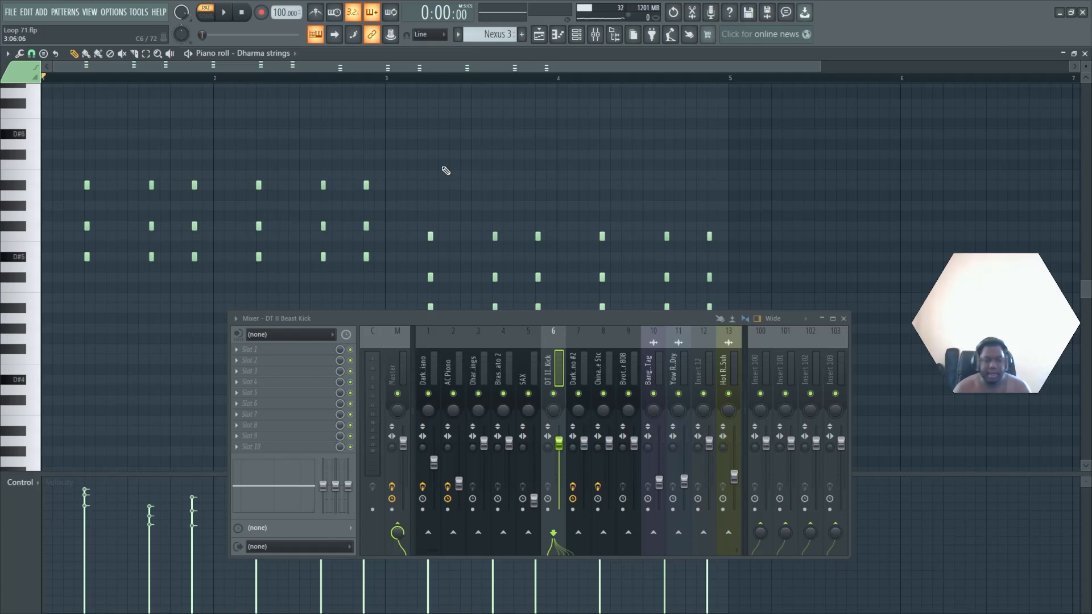
# Switch to the Nexus 3 #2 pattern, move the mixer clear of its Brass Stakkato 2 notes and play it.
pyautogui.click(459, 40)
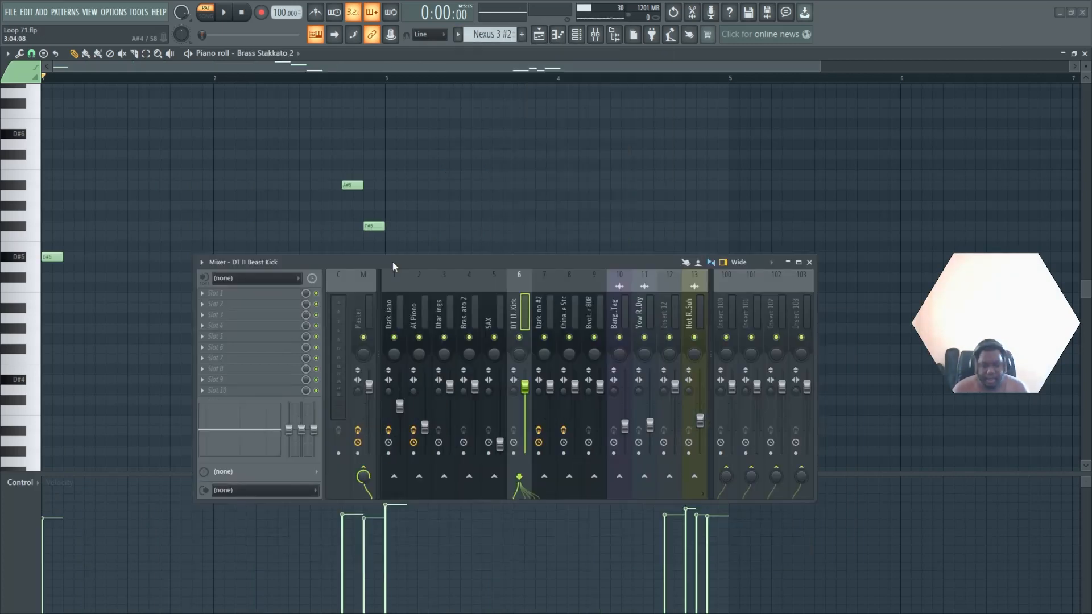
pyautogui.moveTo(393, 262); pyautogui.dragTo(468, 411)
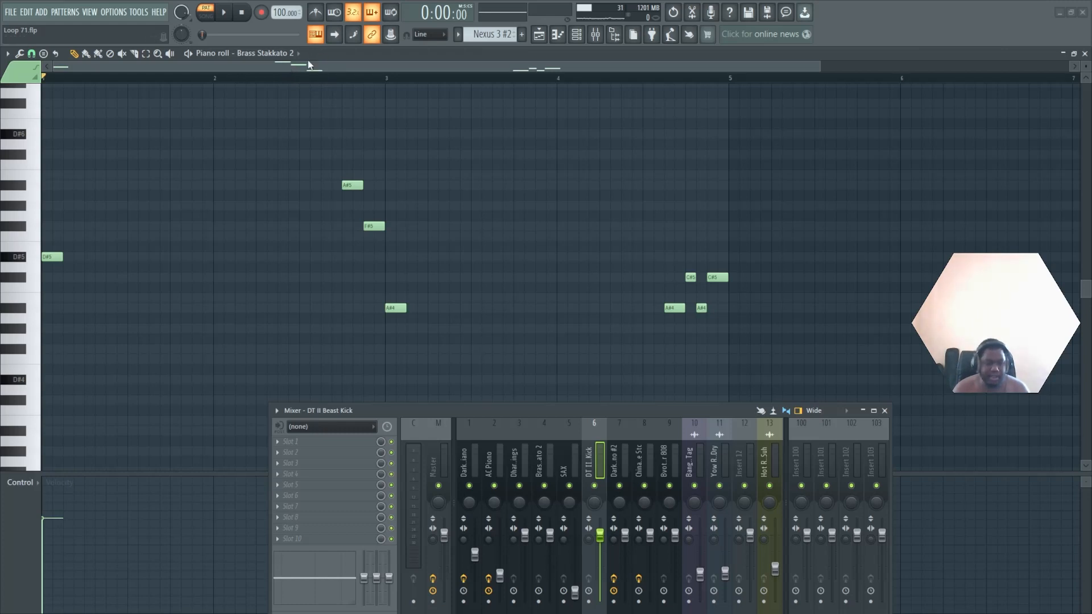
pyautogui.press('space')
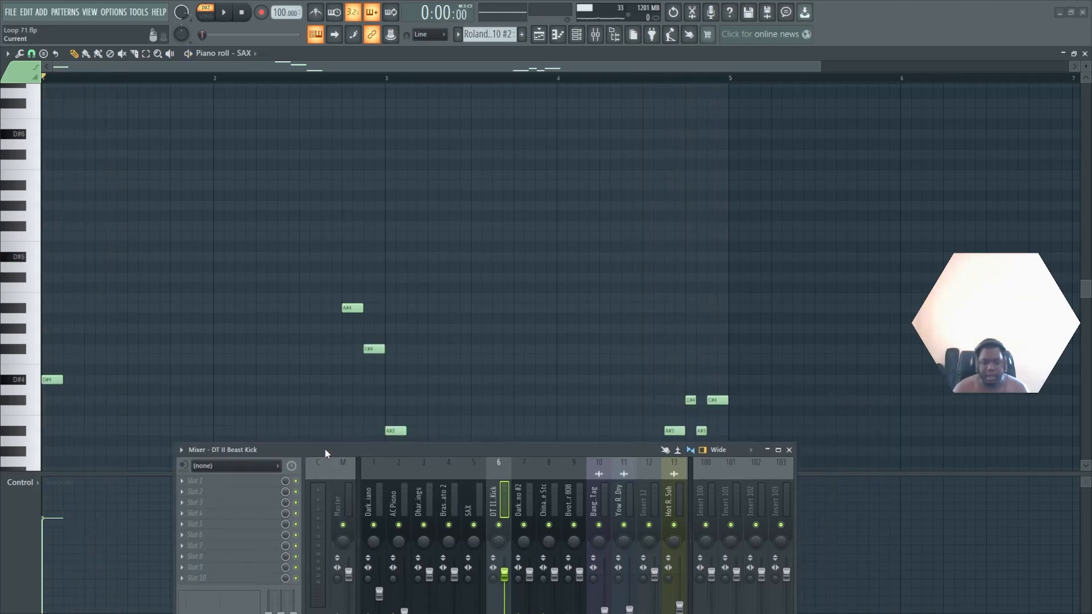
# Move the mixer clear of the SAX notes and play the Roland U110 #2 pattern.
pyautogui.moveTo(327, 454); pyautogui.dragTo(317, 471)
pyautogui.press('space')
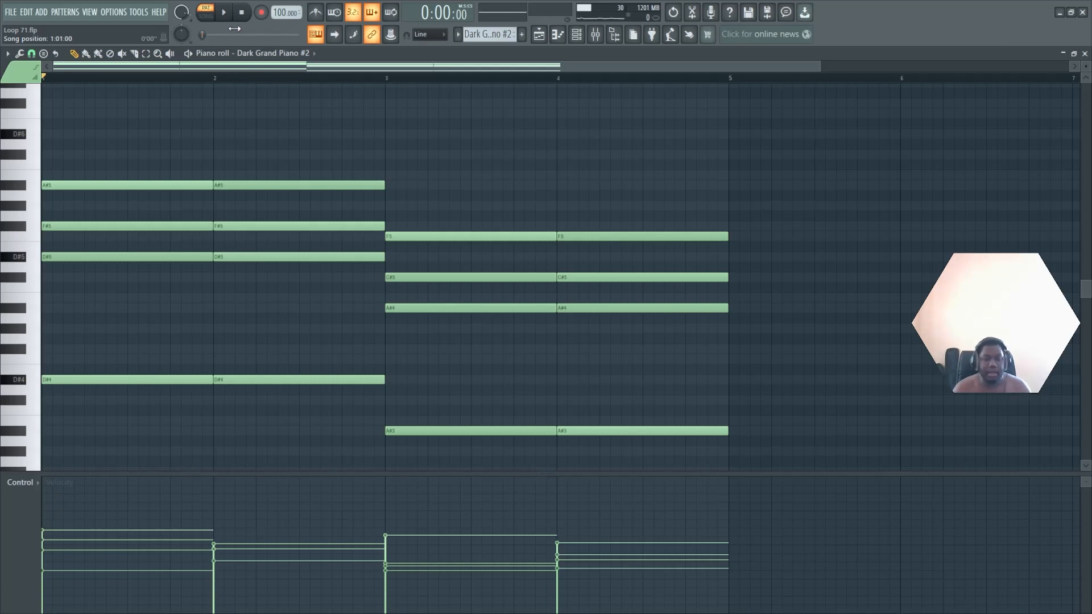
# Play the Dark Grand Piano #2 pattern, inspect TAIP and Fruity parametric EQ 2 on its mixer track, and close both effects.
pyautogui.click(225, 13)
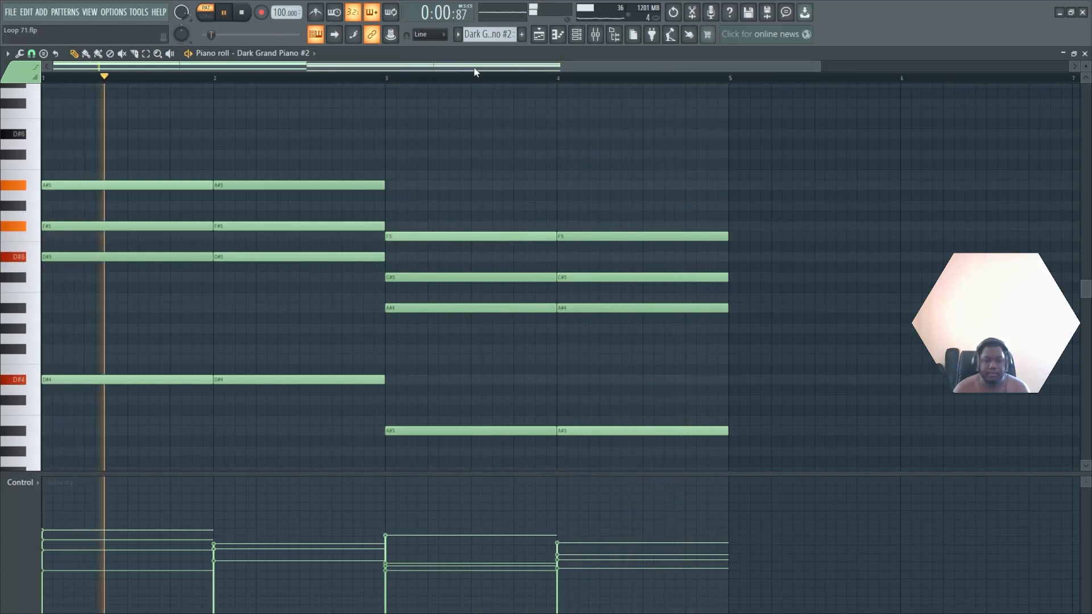
pyautogui.press('space')
pyautogui.press('F9')
pyautogui.click(305, 321)
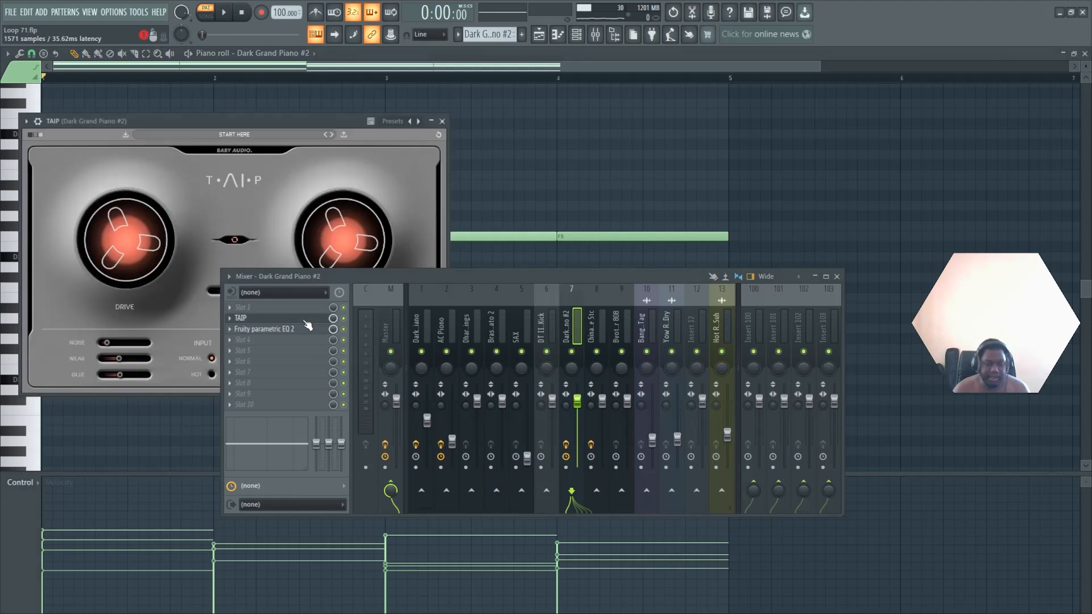
pyautogui.click(298, 330)
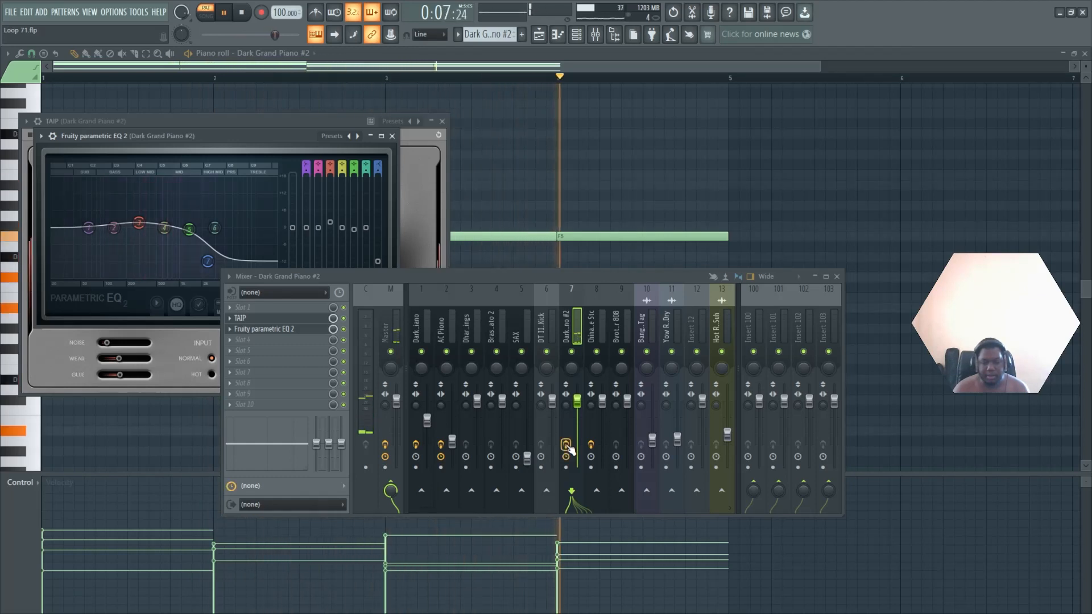
pyautogui.click(393, 137)
pyautogui.click(442, 122)
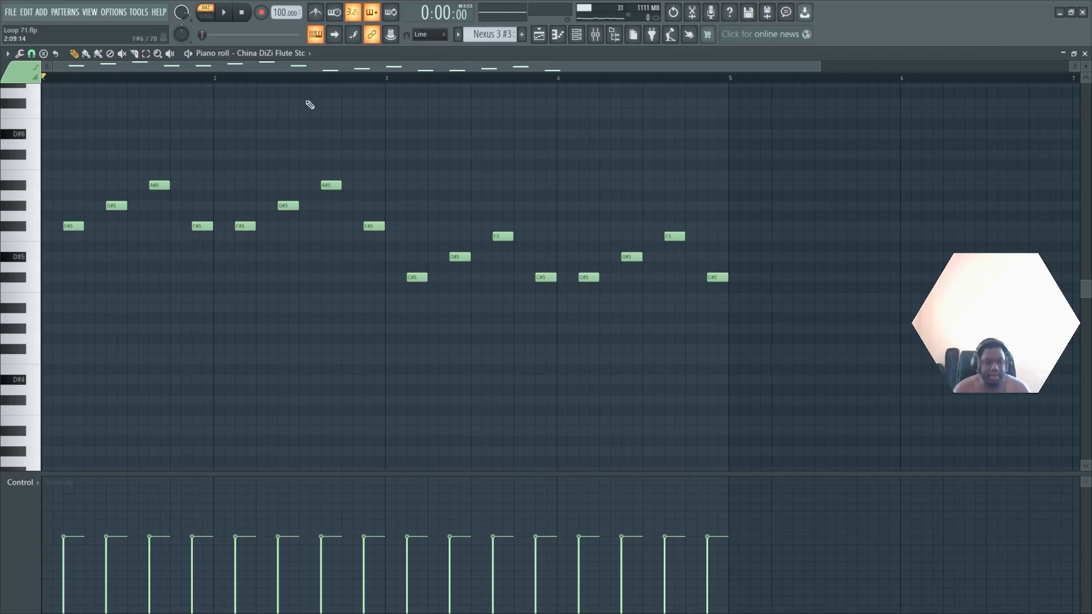
# Play the Nexus 3 #3 pattern and inspect Fruity Reeverb 2 and Fruity parametric EQ 2 on the China DiZi Flute Stc mixer track.
pyautogui.click(226, 12)
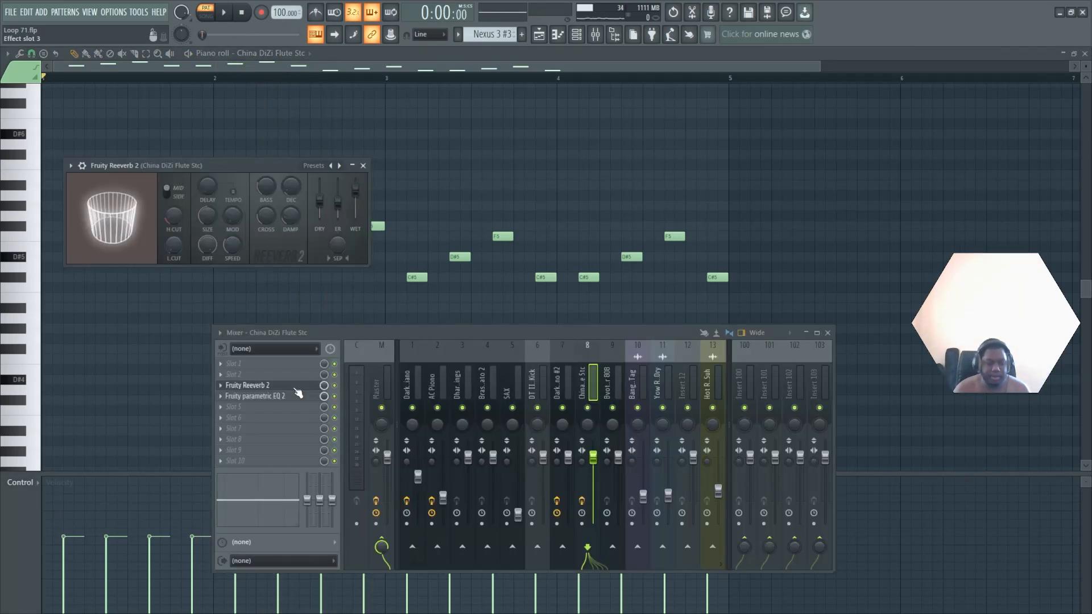
pyautogui.click(298, 393)
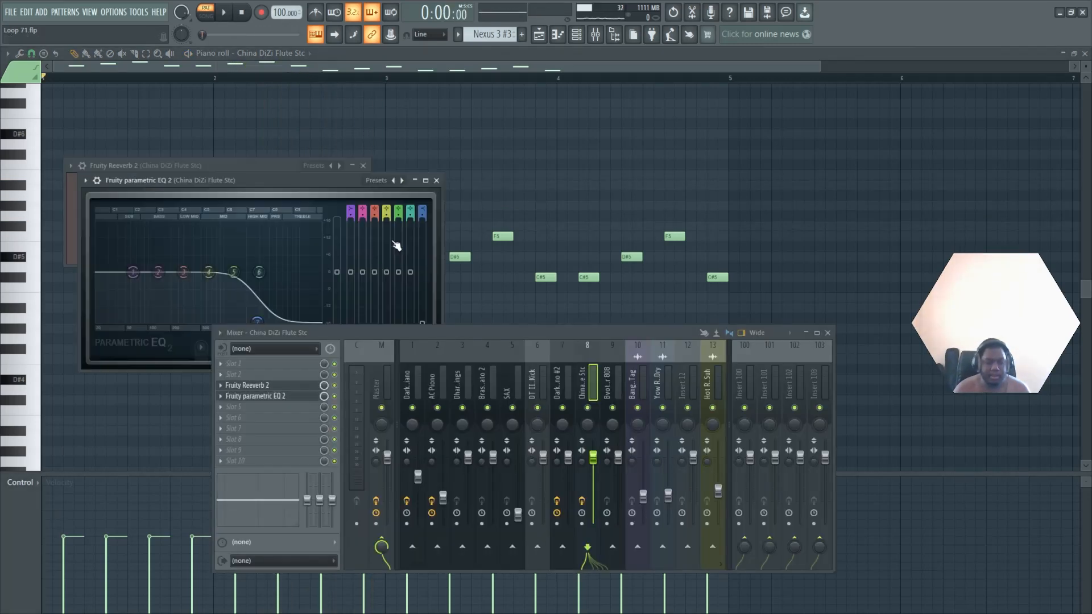
pyautogui.moveTo(279, 180); pyautogui.dragTo(452, 104)
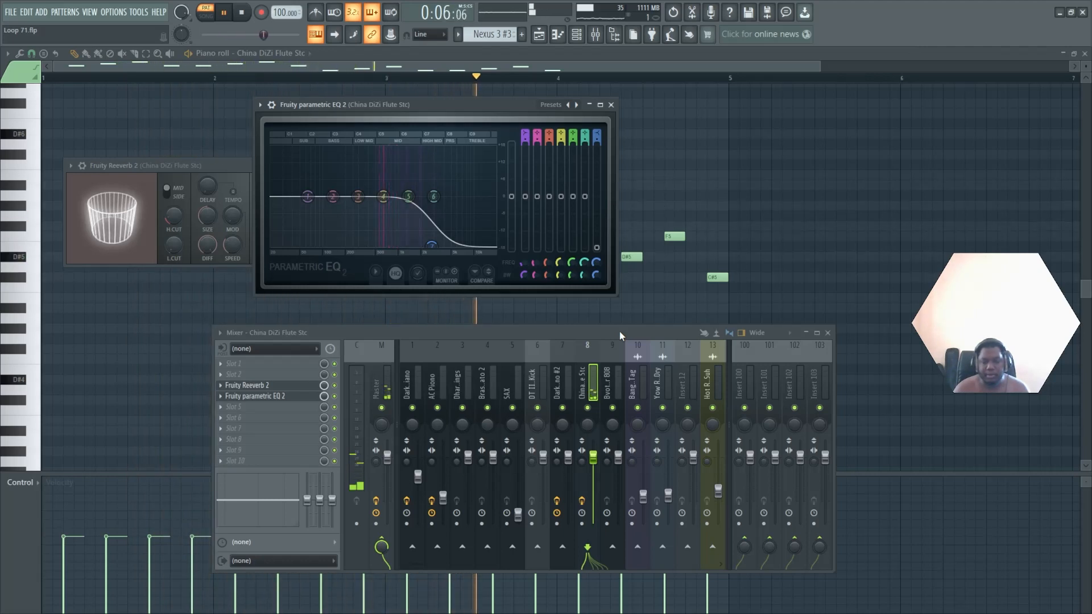
pyautogui.press('space')
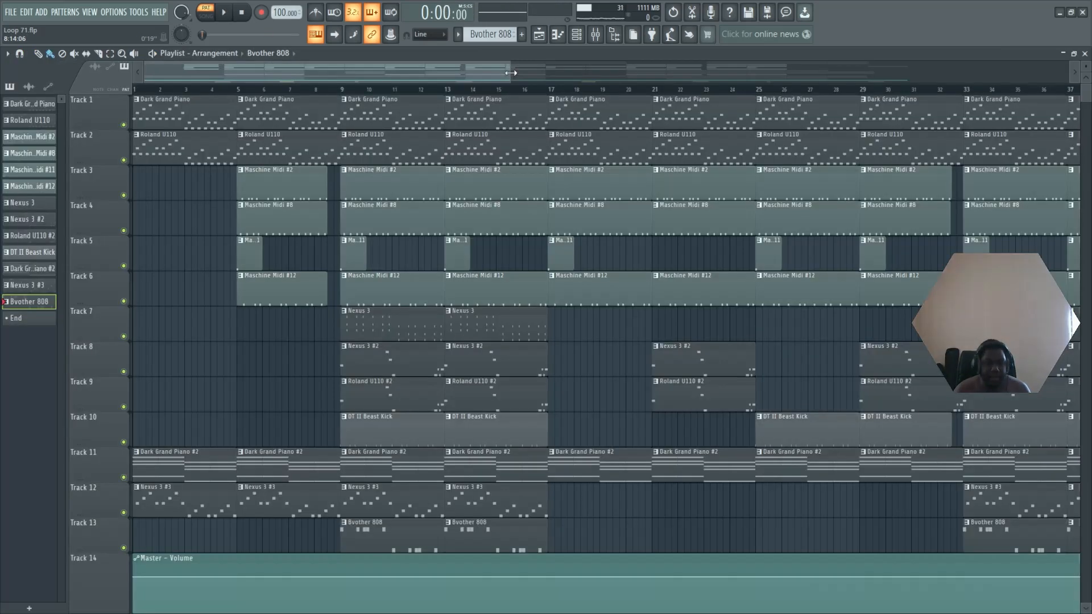
# Switch playback to song mode and play the full arrangement in the playlist.
pyautogui.click(206, 16)
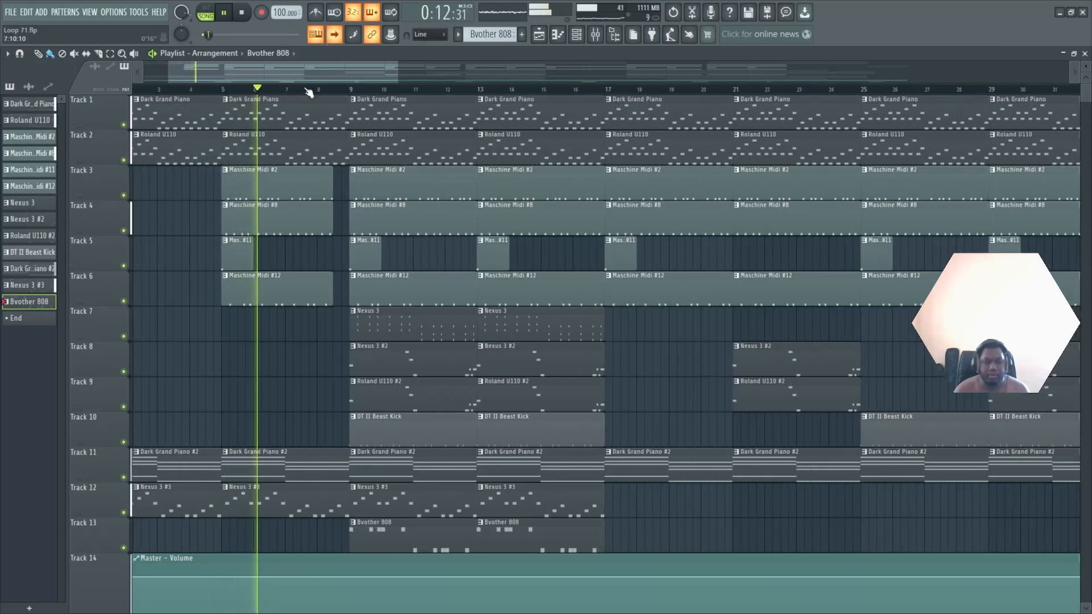
pyautogui.scroll(3, 309, 92)
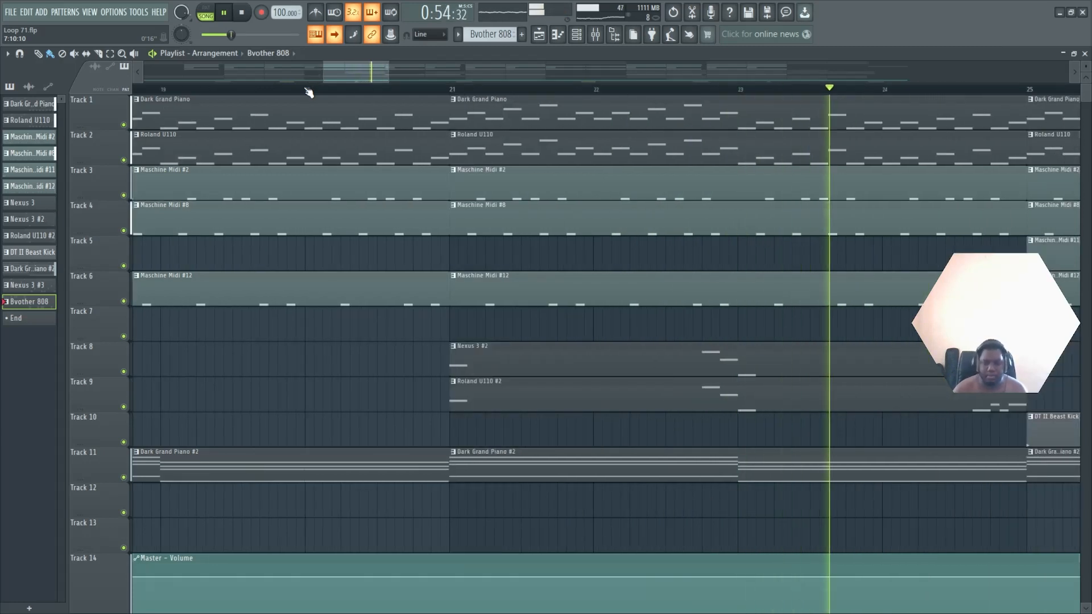
pyautogui.scroll(-3, 308, 92)
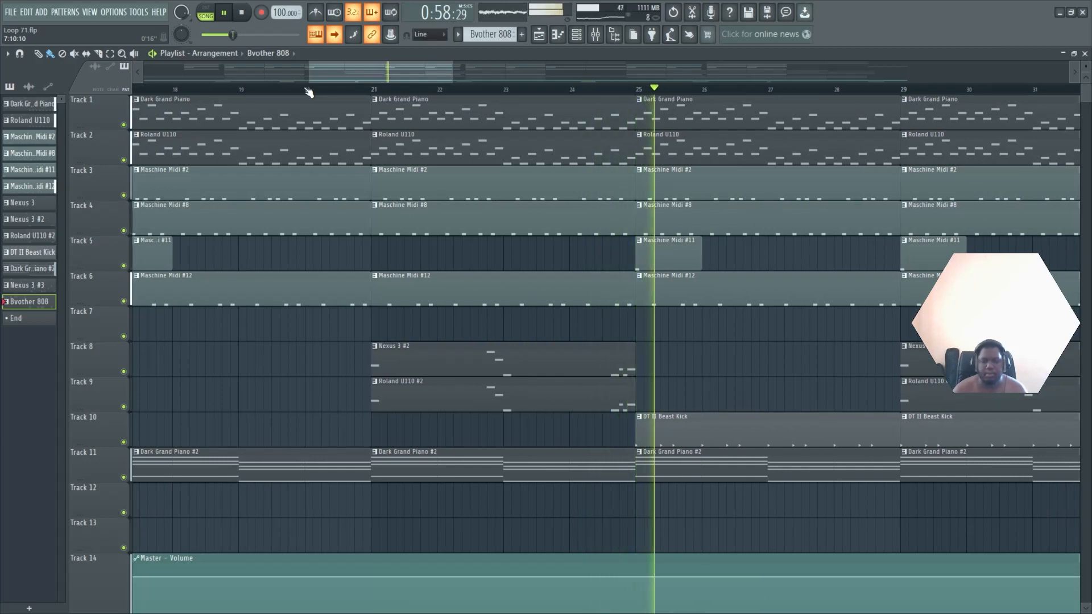
pyautogui.scroll(-4, 308, 92)
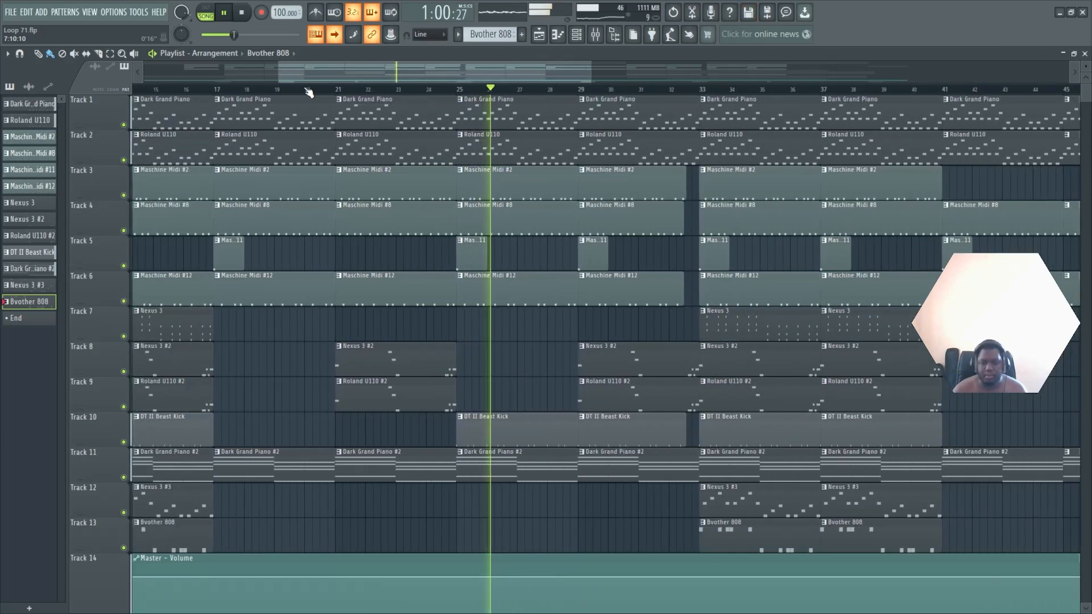